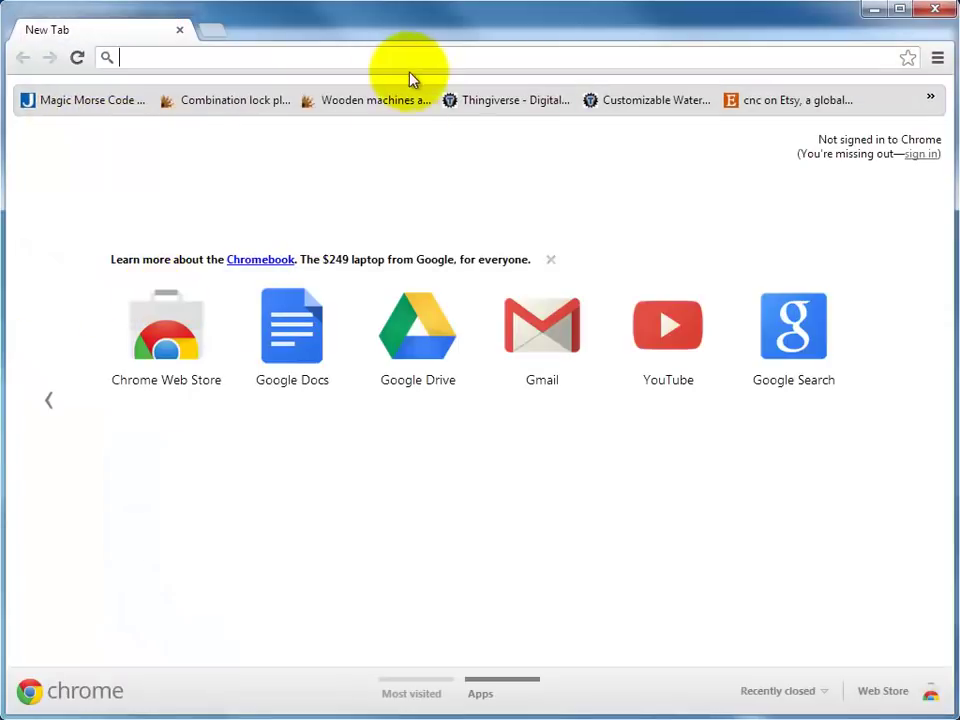
# Load google.com in the new Chrome tab.
pyautogui.click(243, 57)
pyautogui.write('google.com')
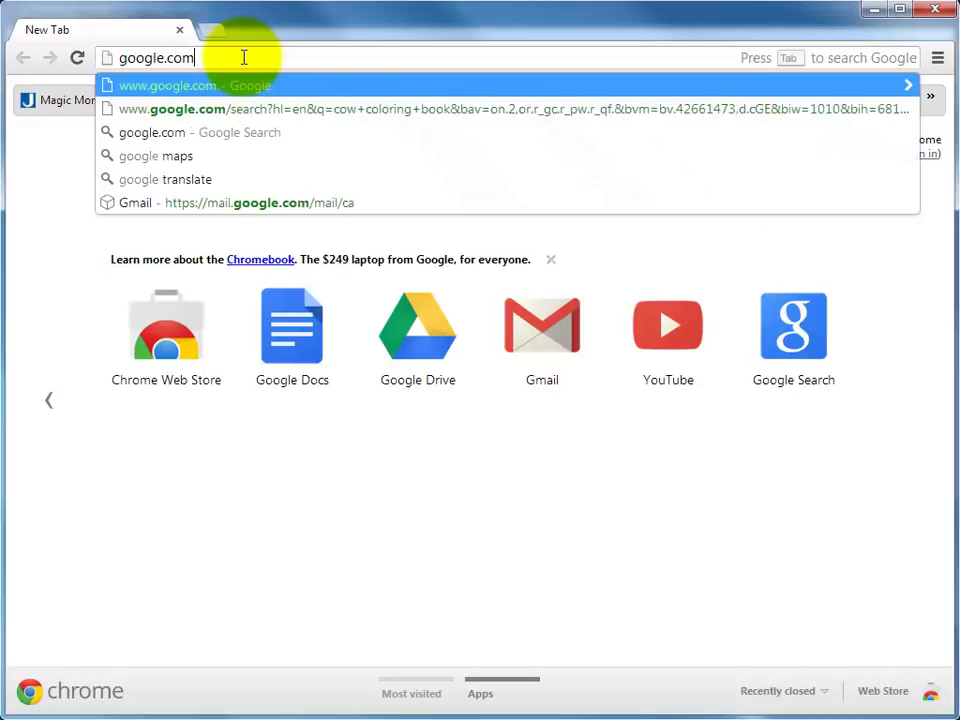
pyautogui.press('Return')
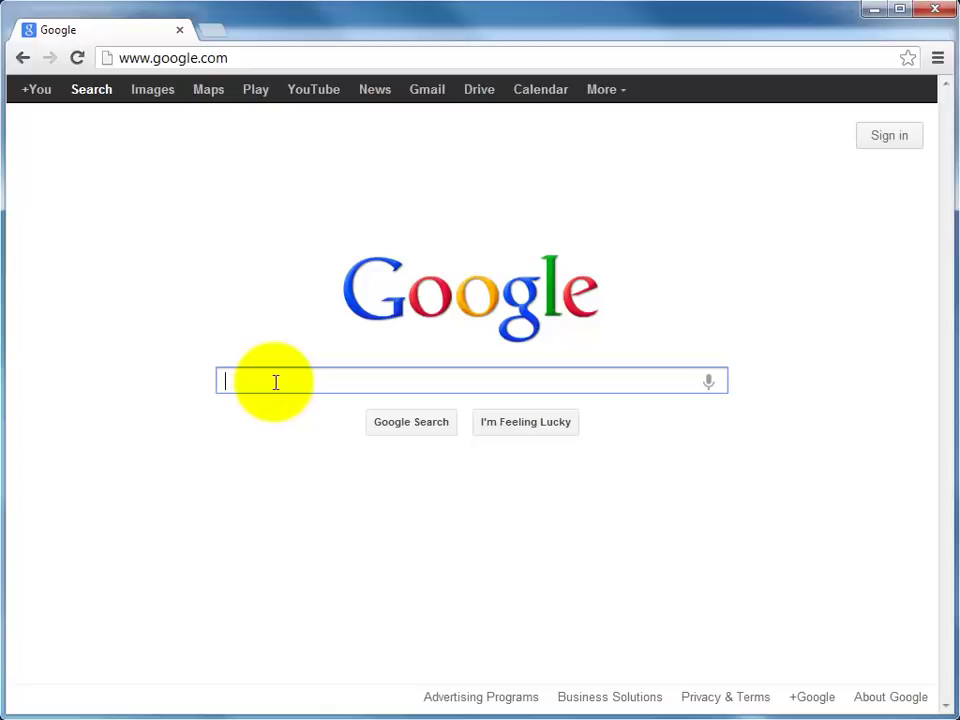
# Search Google for 'cow coloring book' and scroll through the image results.
pyautogui.write('cow ')
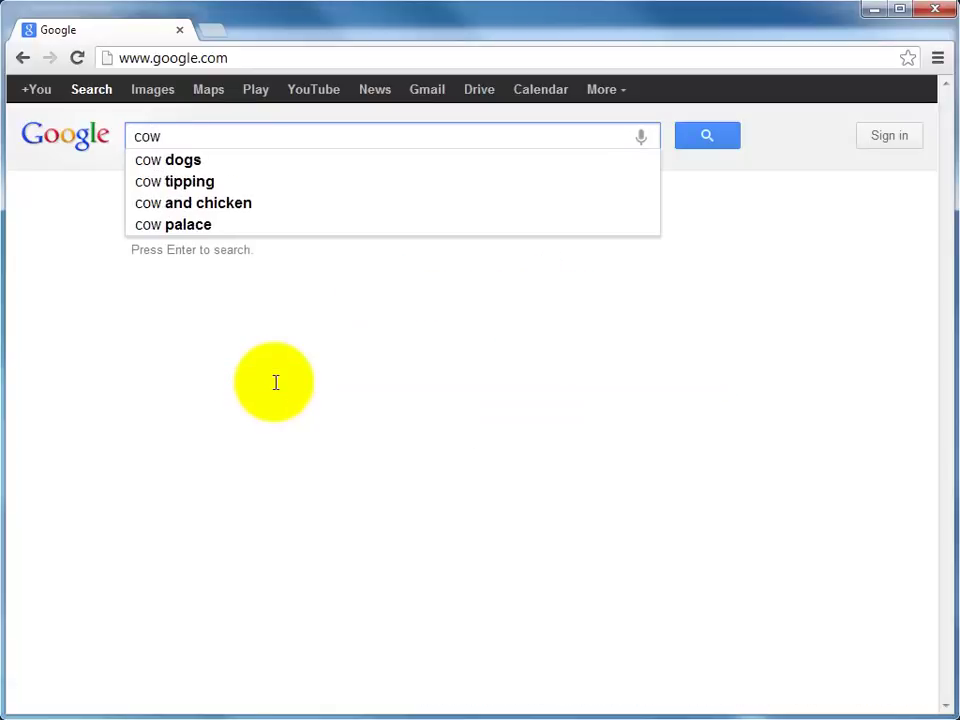
pyautogui.write('coloring')
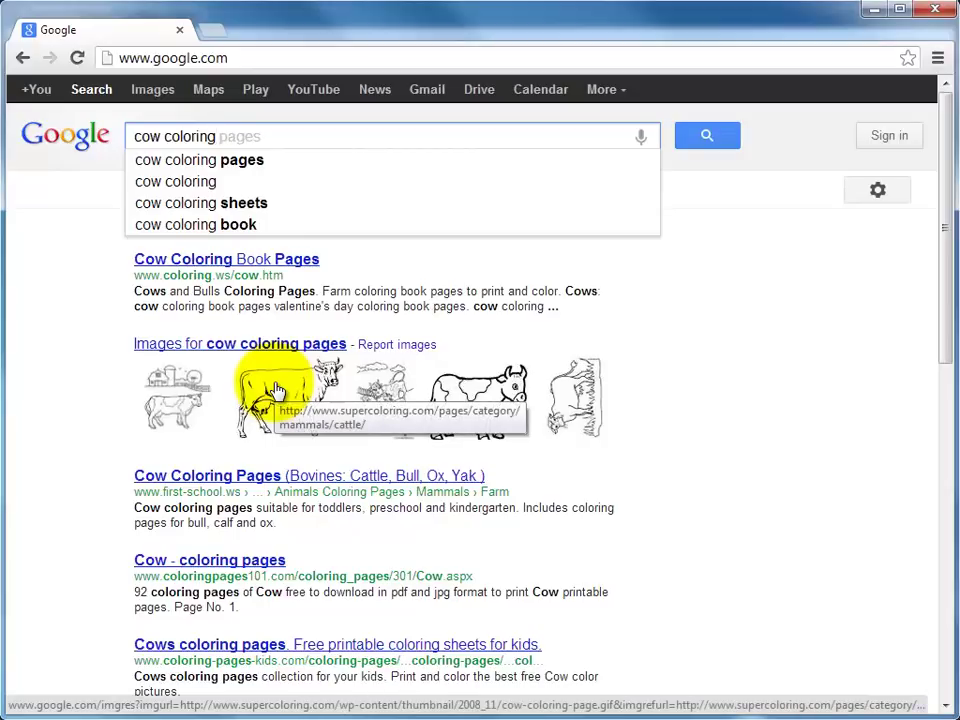
pyautogui.write(' book')
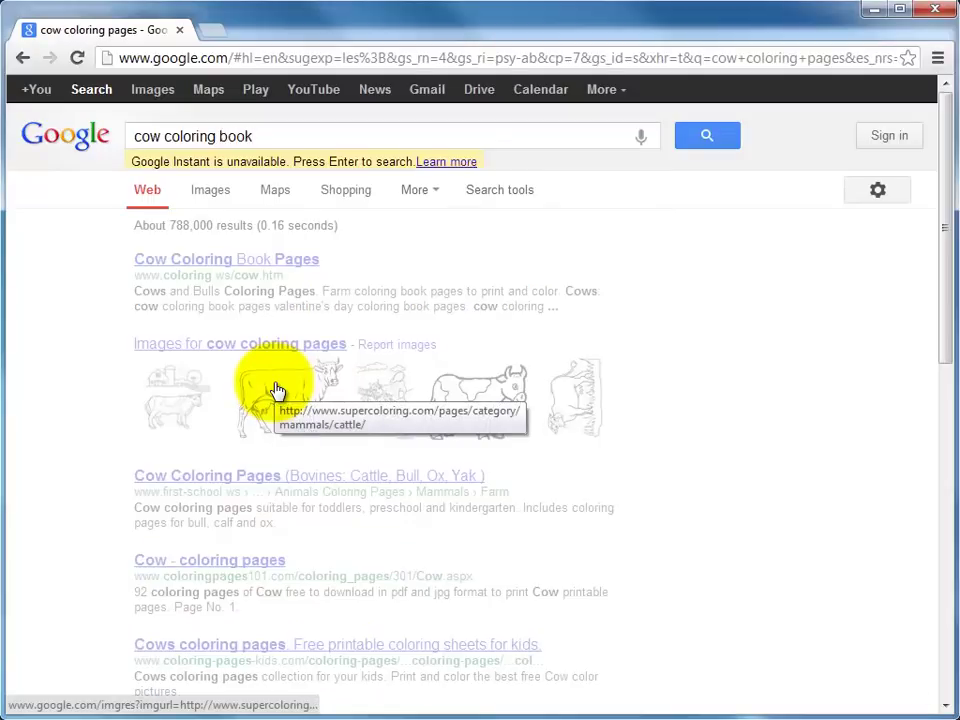
pyautogui.press('Return')
pyautogui.click(207, 197)
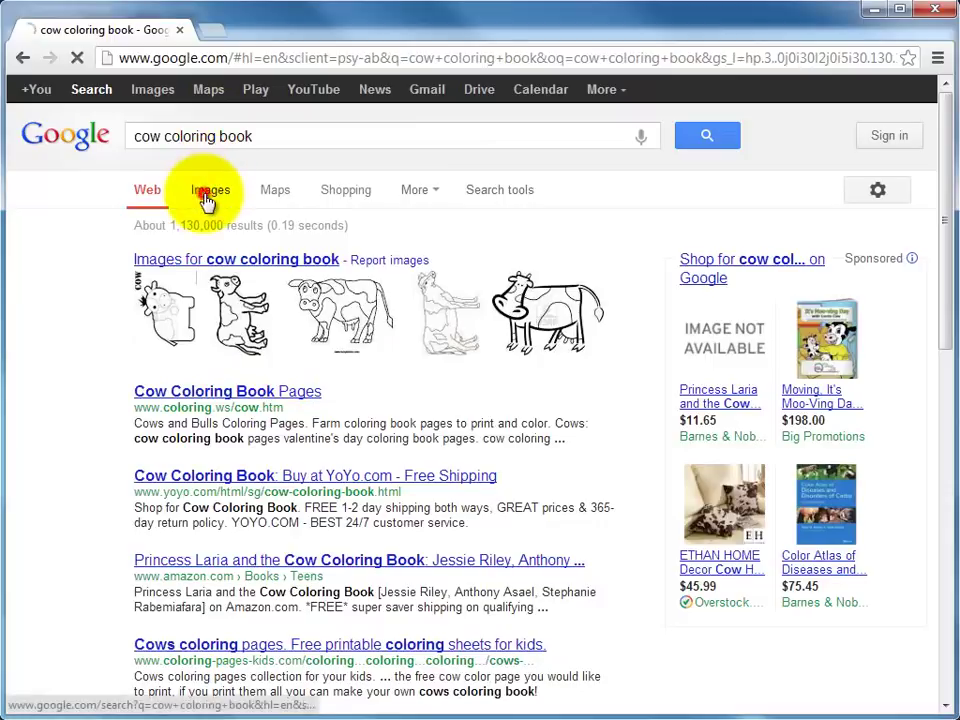
pyautogui.scroll(-5, 664, 403)
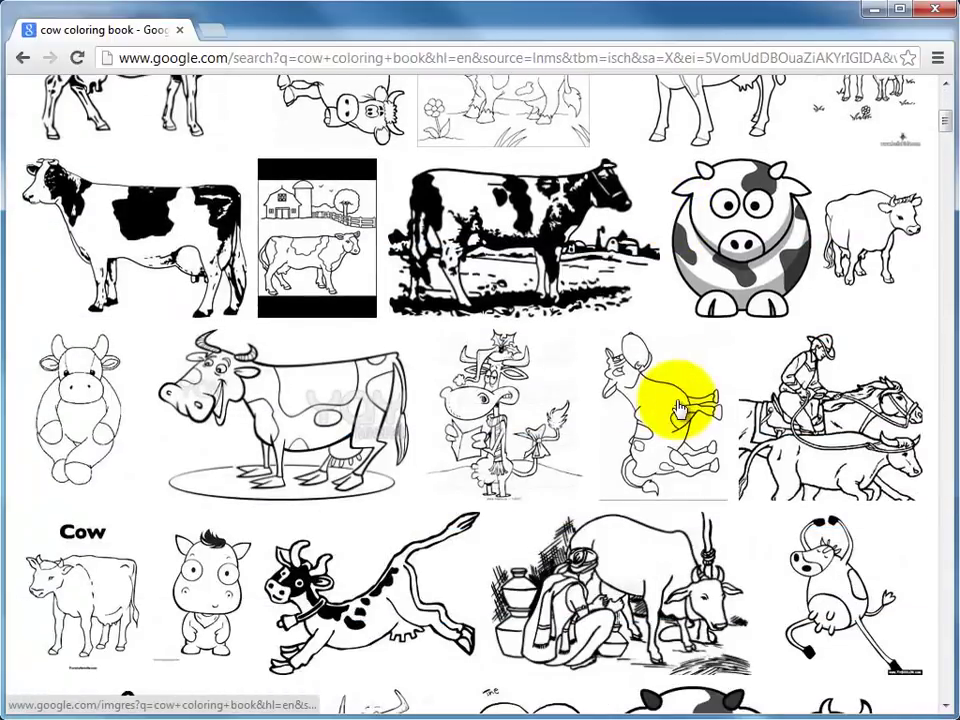
pyautogui.scroll(-4, 640, 395)
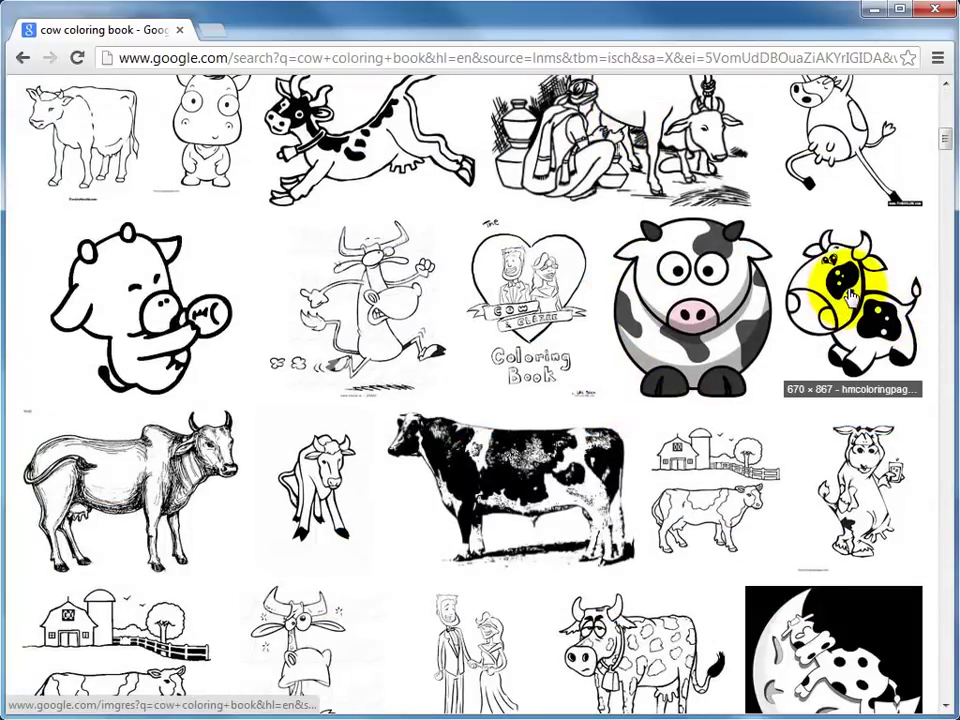
# Save the baby cow picture to the Desktop as super-cute-baby-cow-easy-coloring-page.gif, overwriting it, and close Chrome.
pyautogui.click(832, 282)
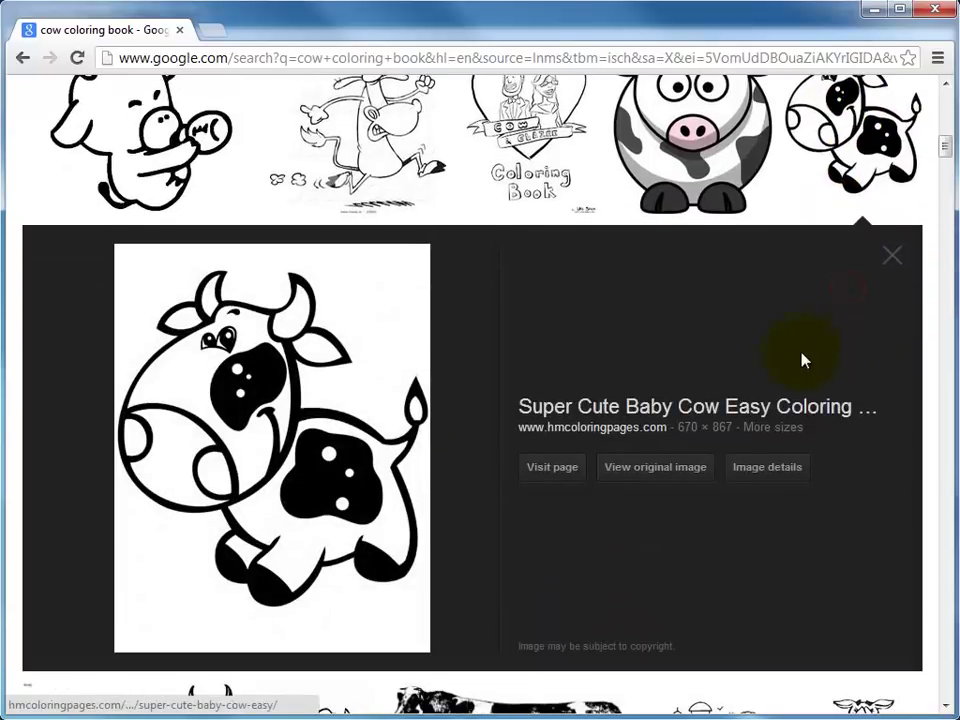
pyautogui.rightClick(252, 396)
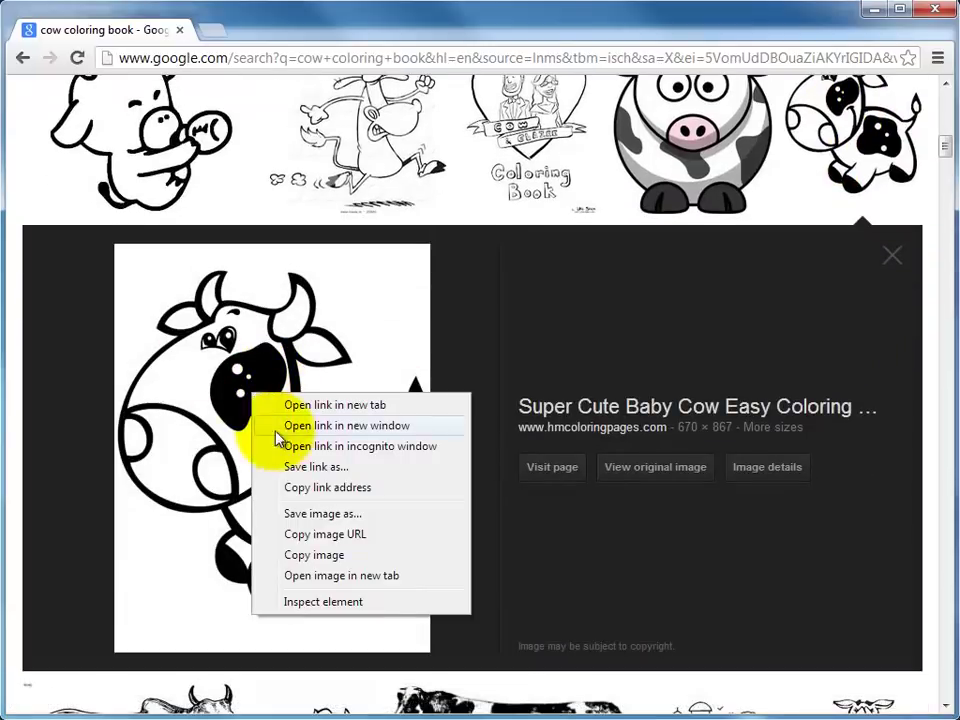
pyautogui.click(338, 514)
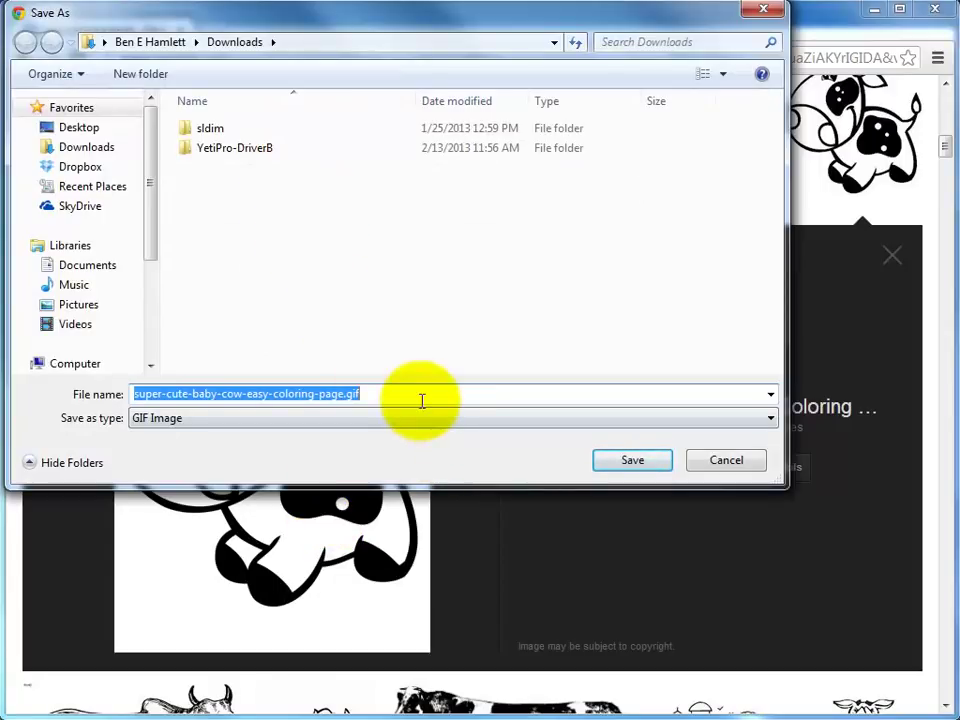
pyautogui.click(70, 128)
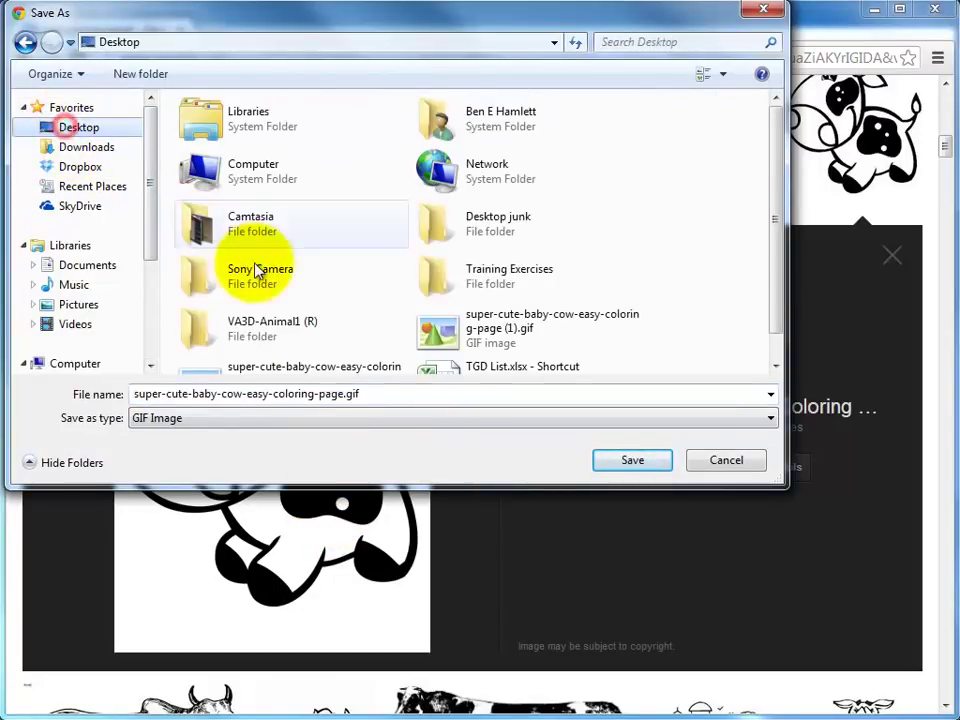
pyautogui.click(632, 460)
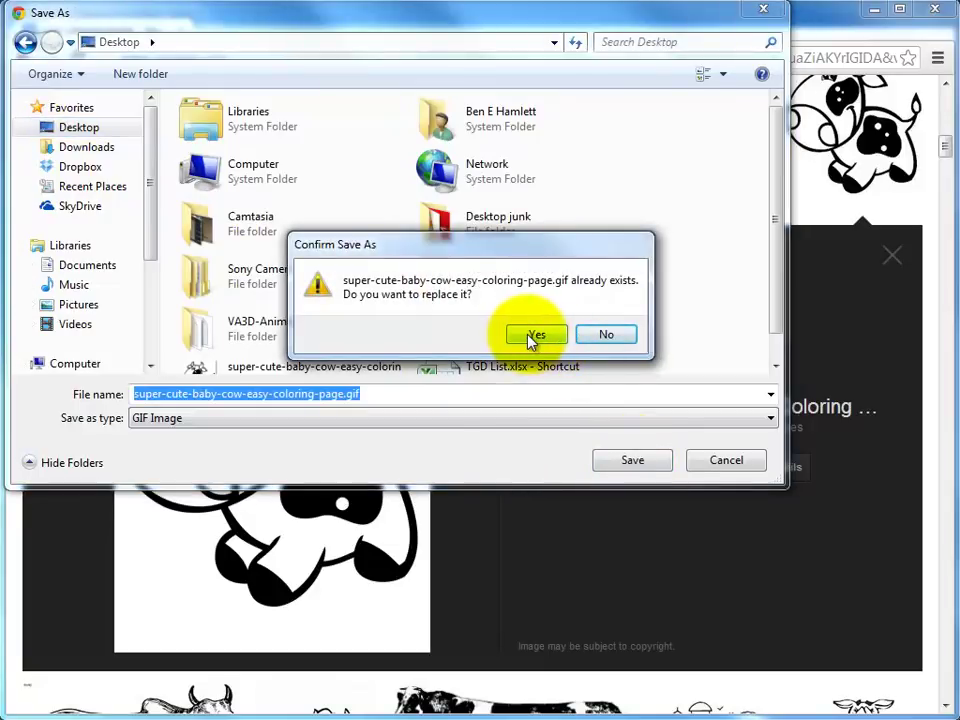
pyautogui.click(534, 338)
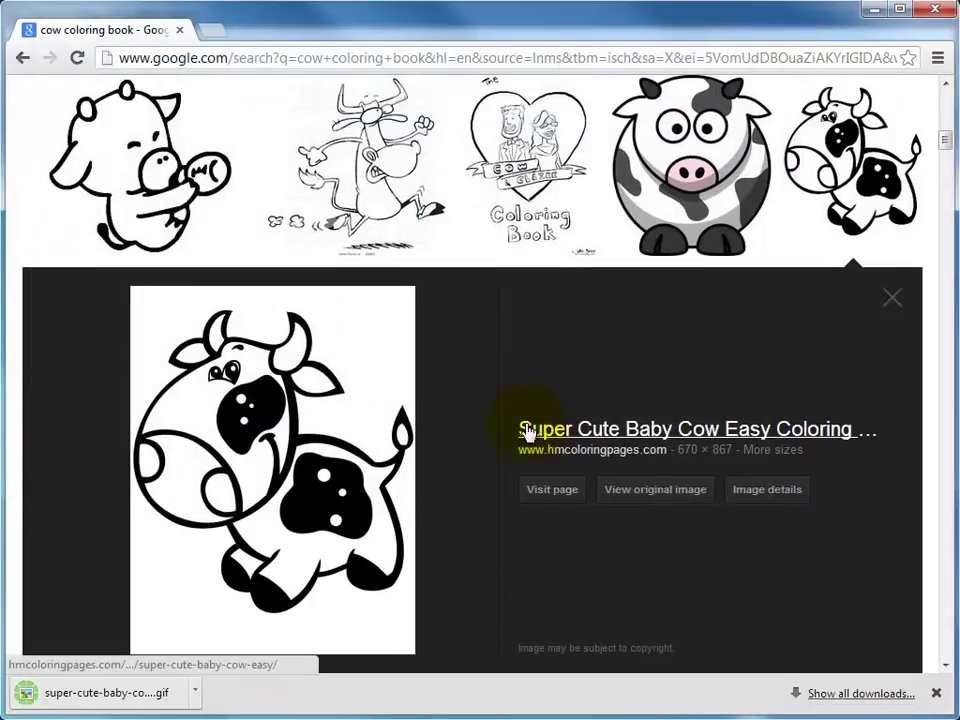
pyautogui.click(937, 10)
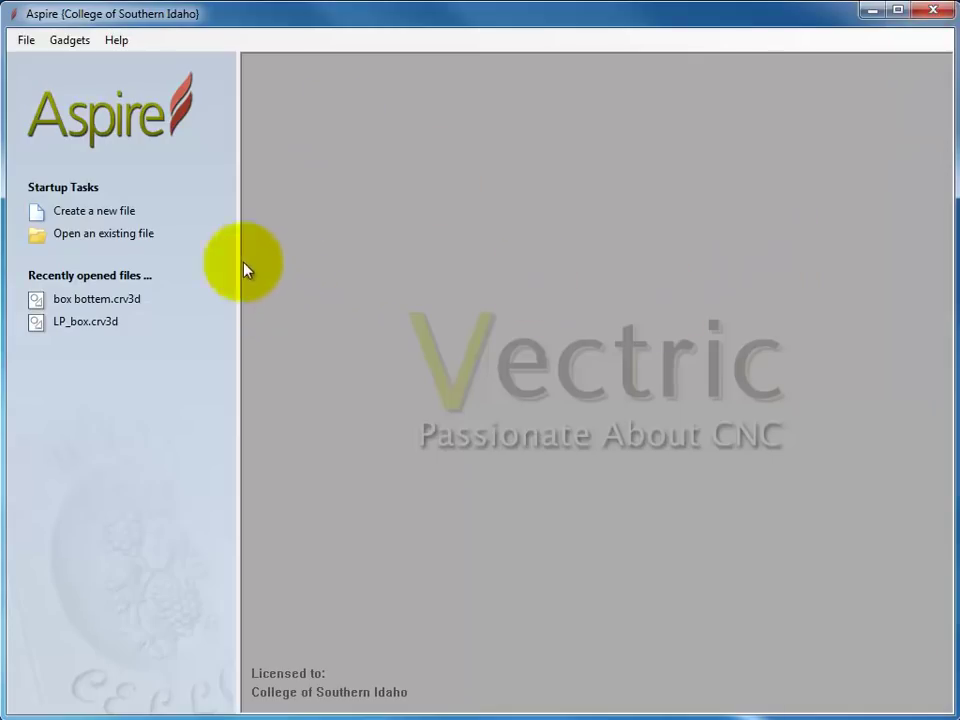
# Create a new job with the default 10 x 10 inch, 0.75-inch-thick Job Setup.
pyautogui.click(150, 211)
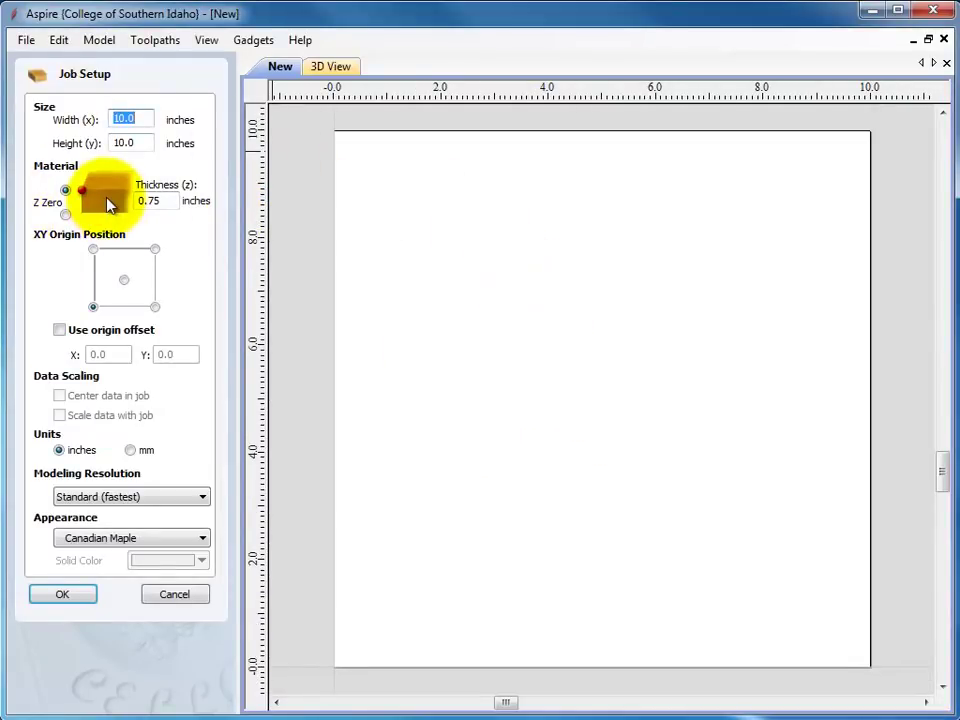
pyautogui.click(62, 596)
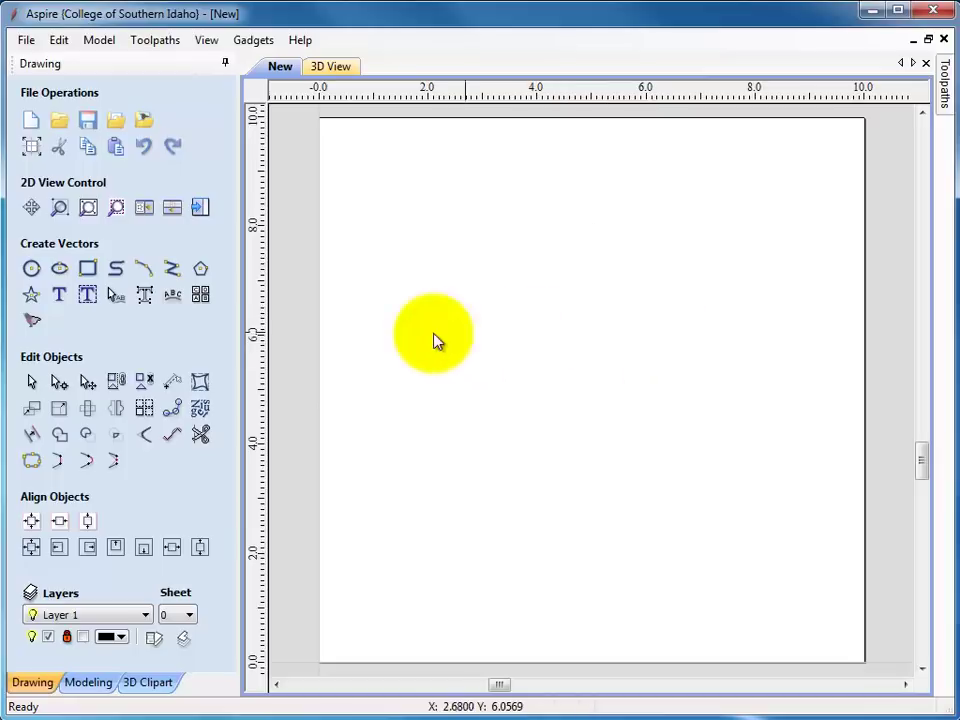
# Import super-cute-baby-cow-easy-coloring-page.gif from the Desktop as a bitmap.
pyautogui.click(28, 42)
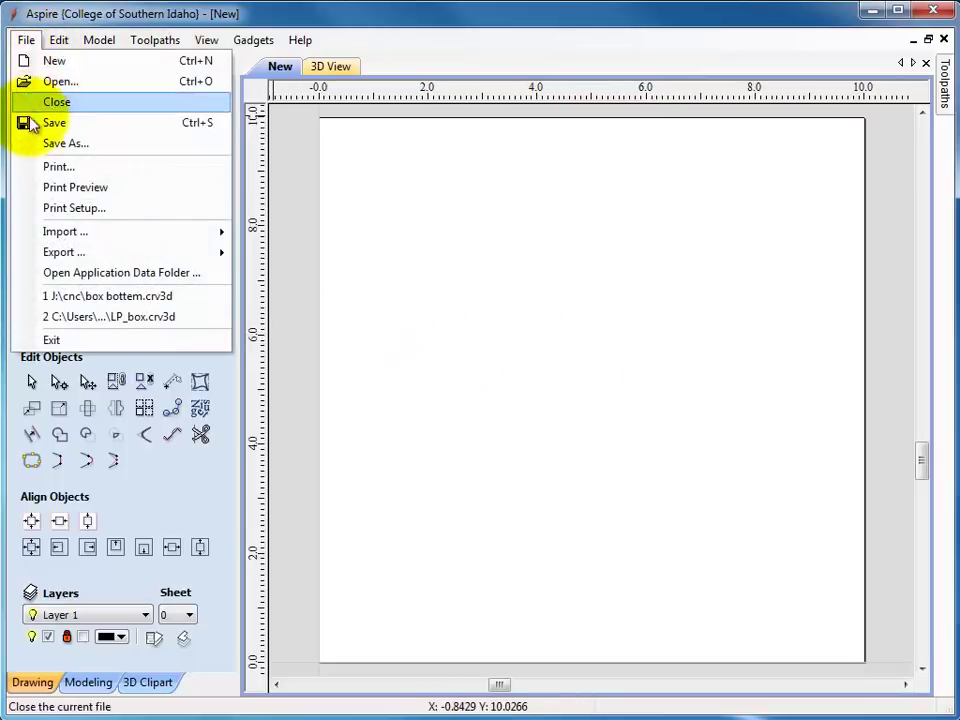
pyautogui.moveTo(62, 238)
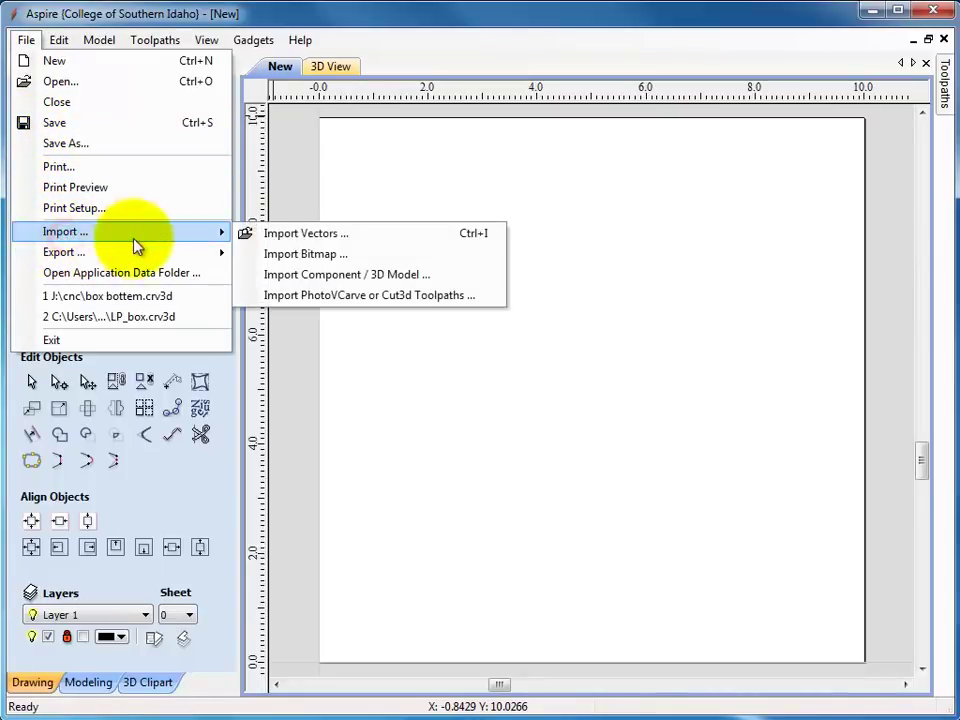
pyautogui.click(317, 258)
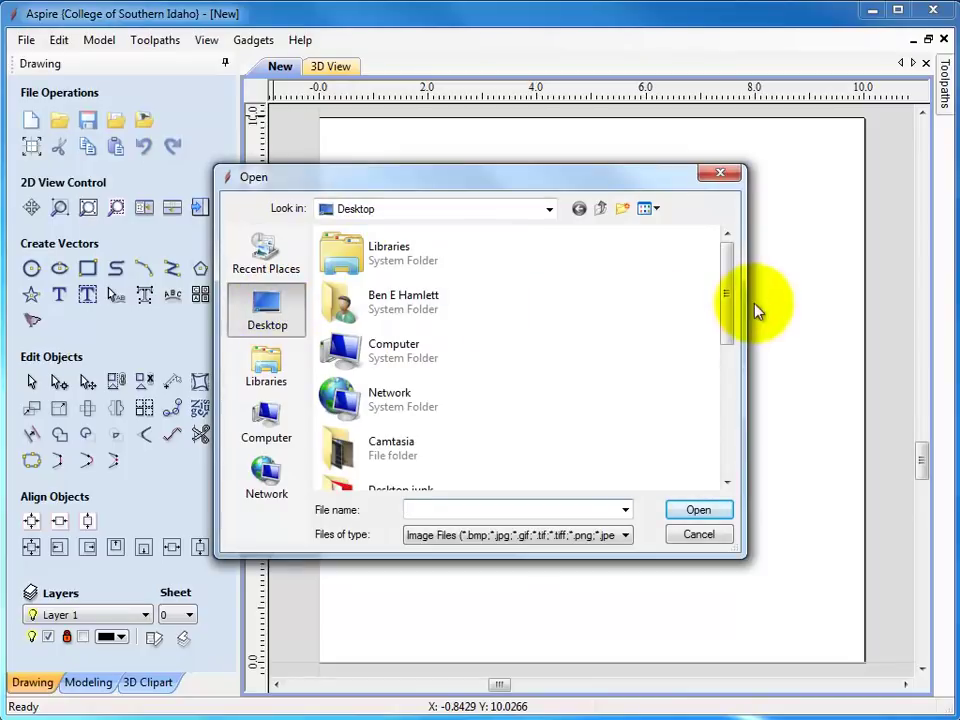
pyautogui.moveTo(728, 270); pyautogui.dragTo(724, 422)
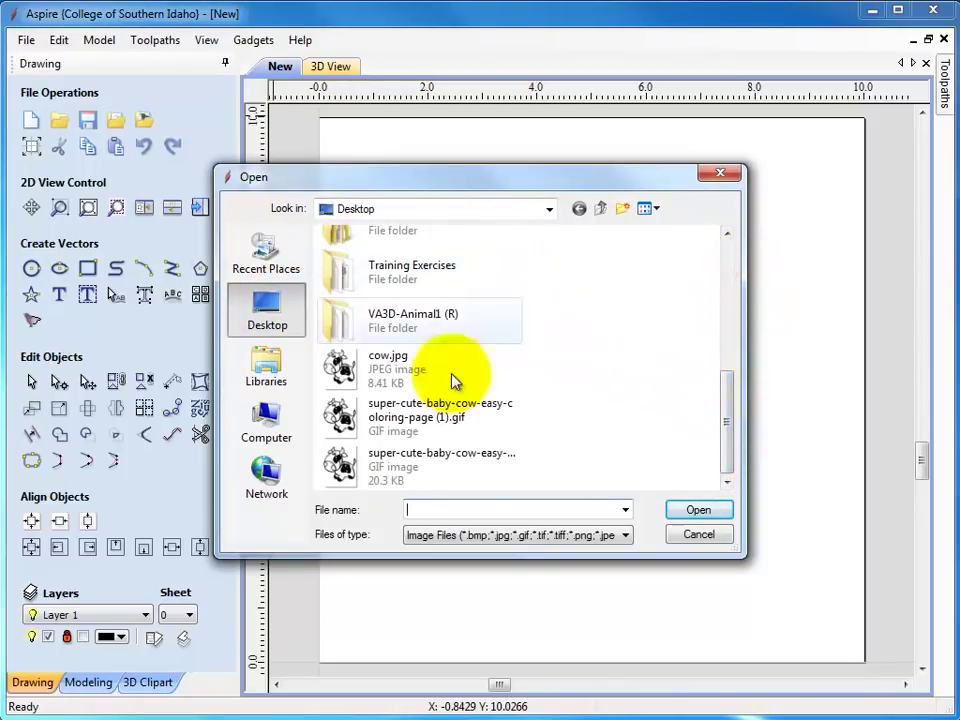
pyautogui.click(400, 465)
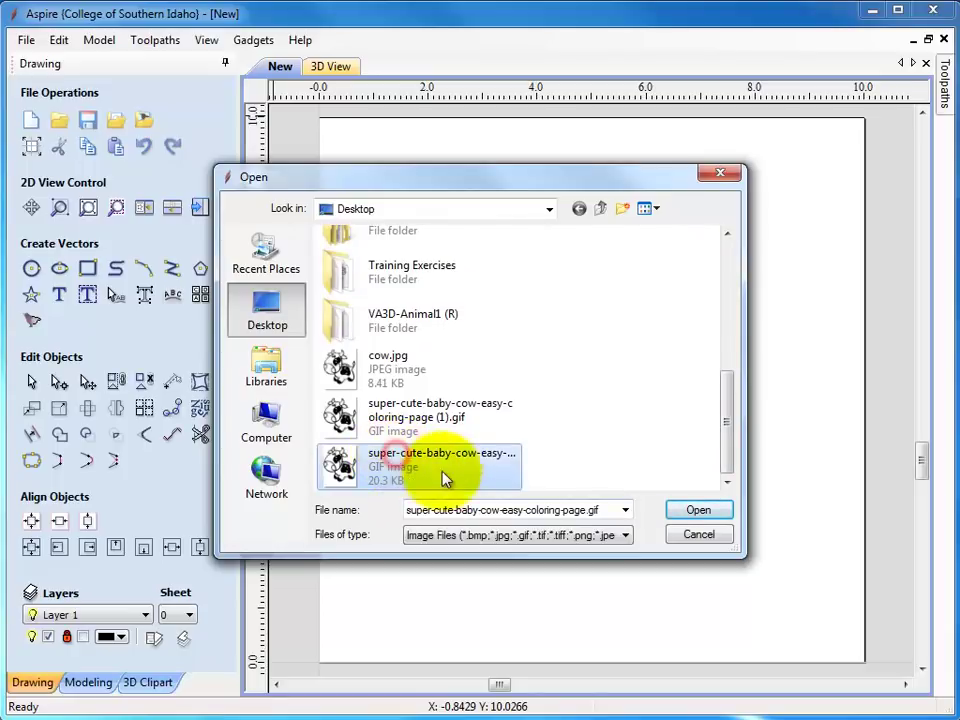
pyautogui.click(698, 512)
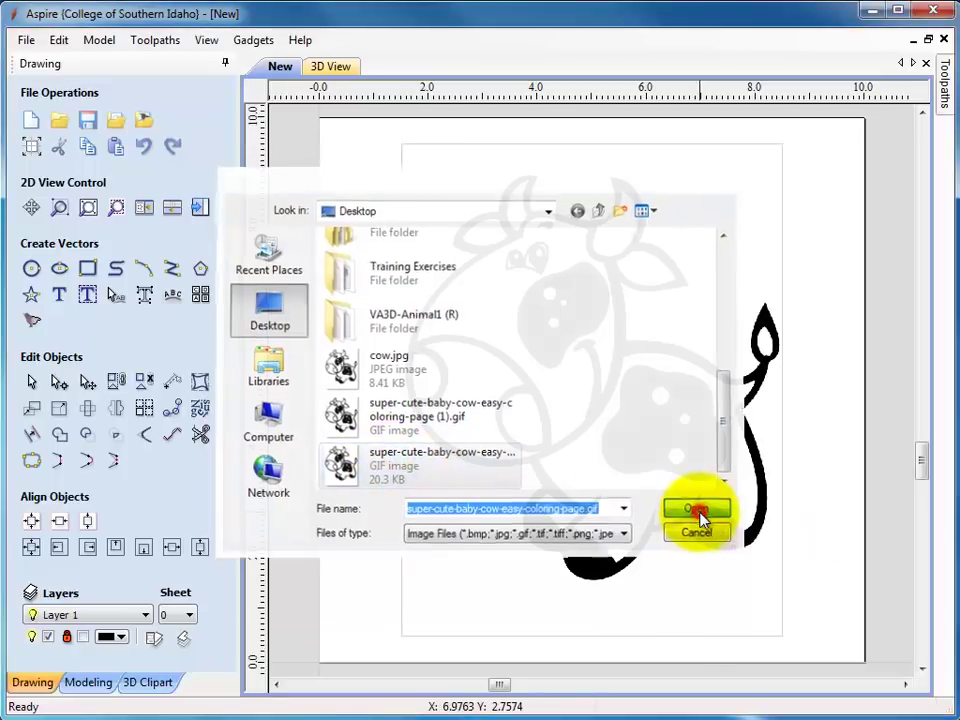
# Shrink the cow bitmap to about 4.52 x 5.85 inches, centre it, and reselect it.
pyautogui.click(814, 208)
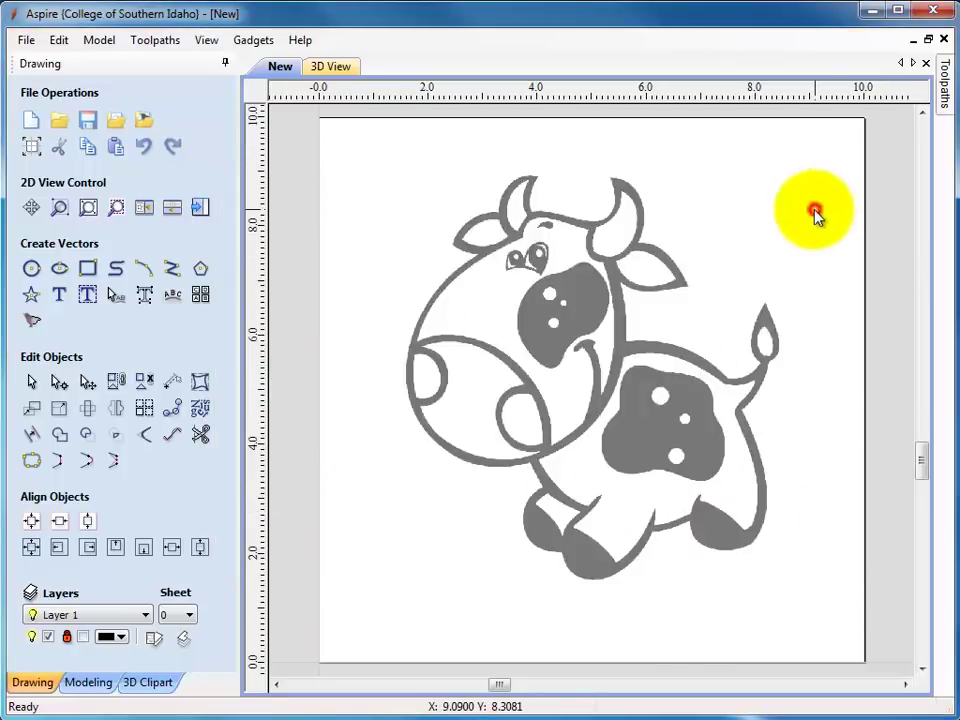
pyautogui.click(574, 320)
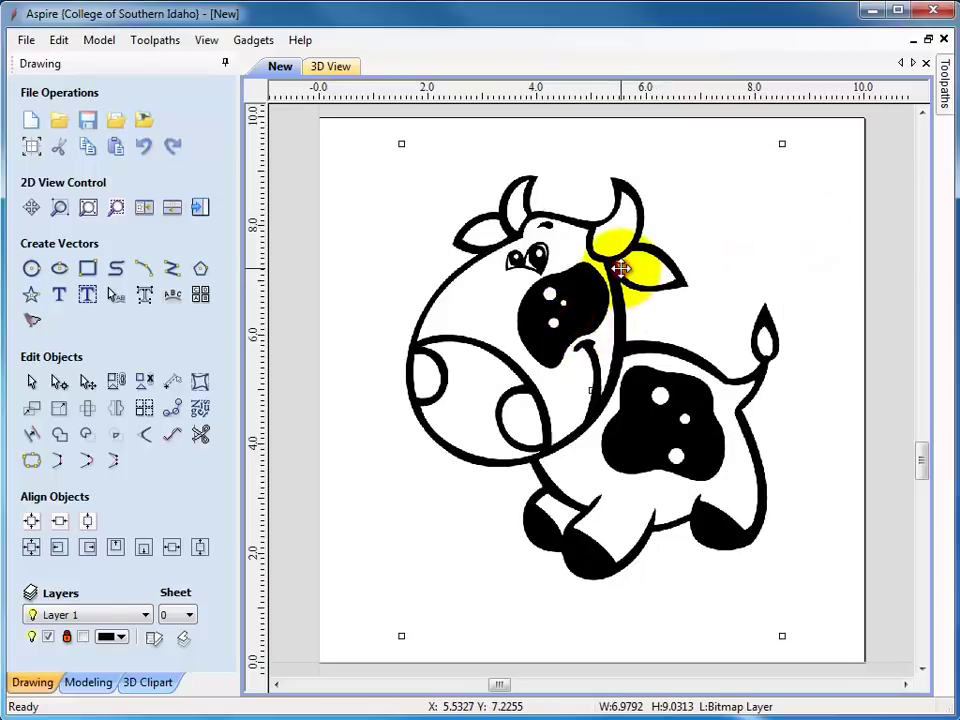
pyautogui.moveTo(401, 144); pyautogui.dragTo(533, 309)
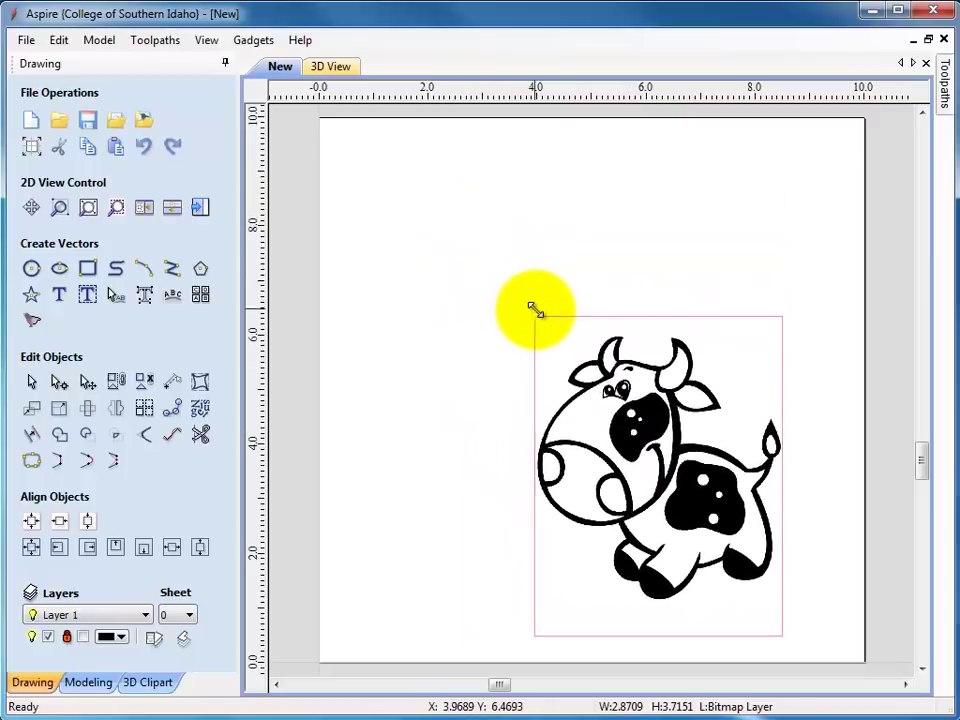
pyautogui.moveTo(683, 425); pyautogui.dragTo(634, 345)
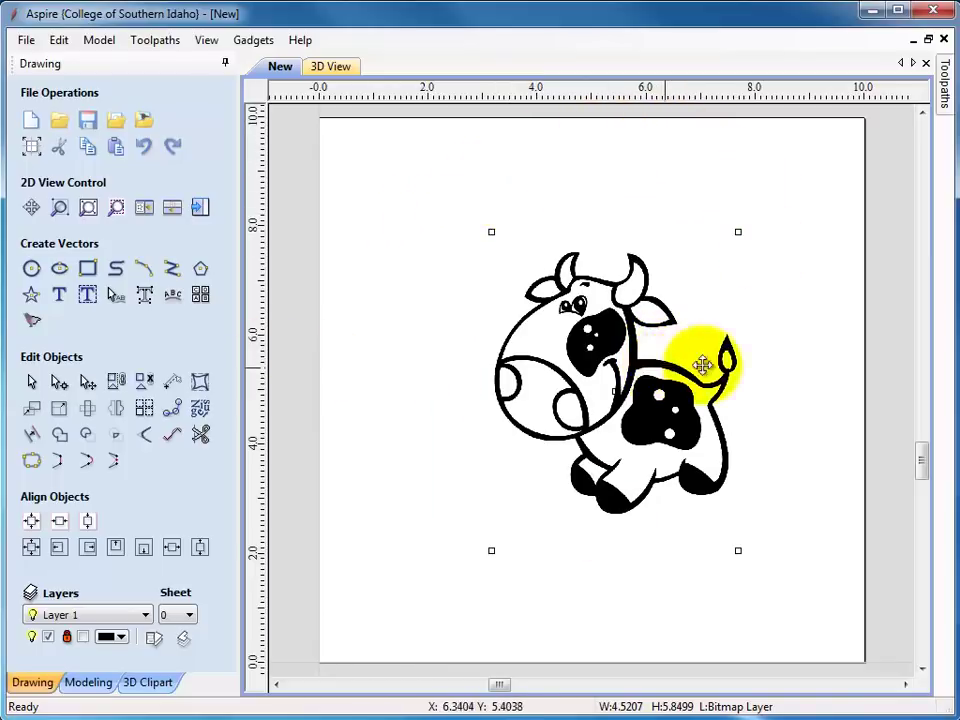
pyautogui.click(804, 287)
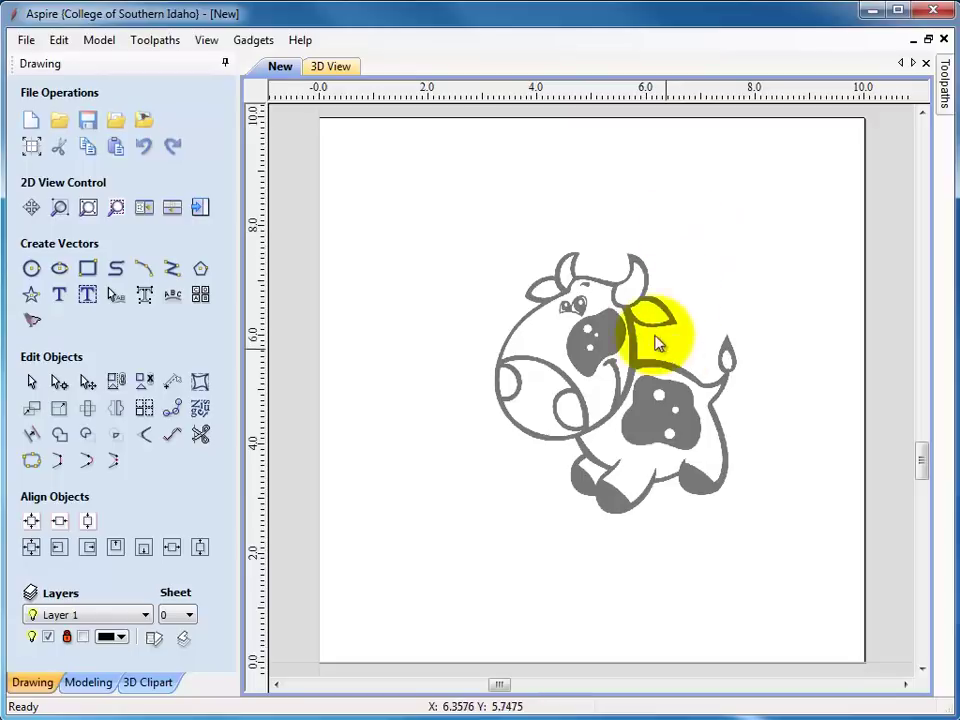
pyautogui.click(831, 291)
pyautogui.click(596, 345)
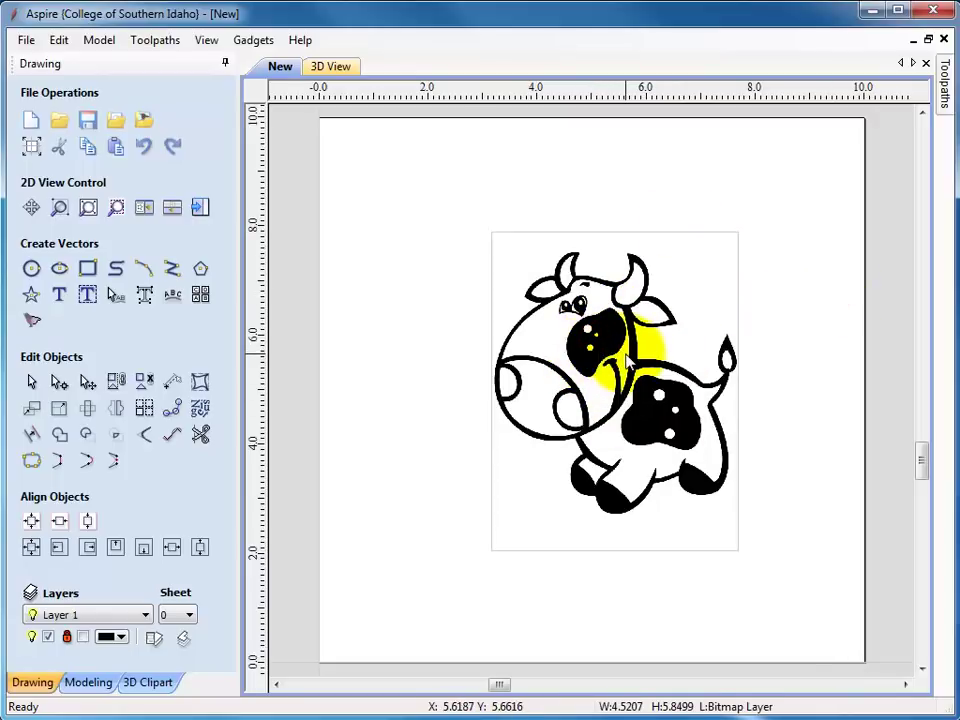
pyautogui.click(797, 313)
pyautogui.click(616, 341)
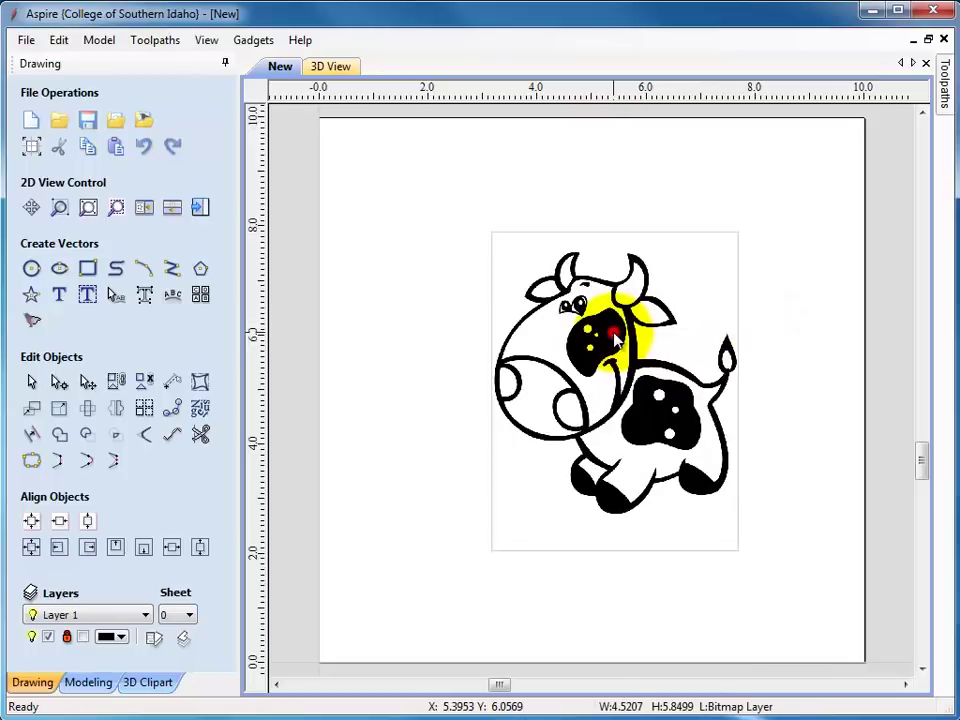
# Open Fit Vectors to Bitmap for the cow in Black / White mode at a 0.57 threshold.
pyautogui.click(31, 326)
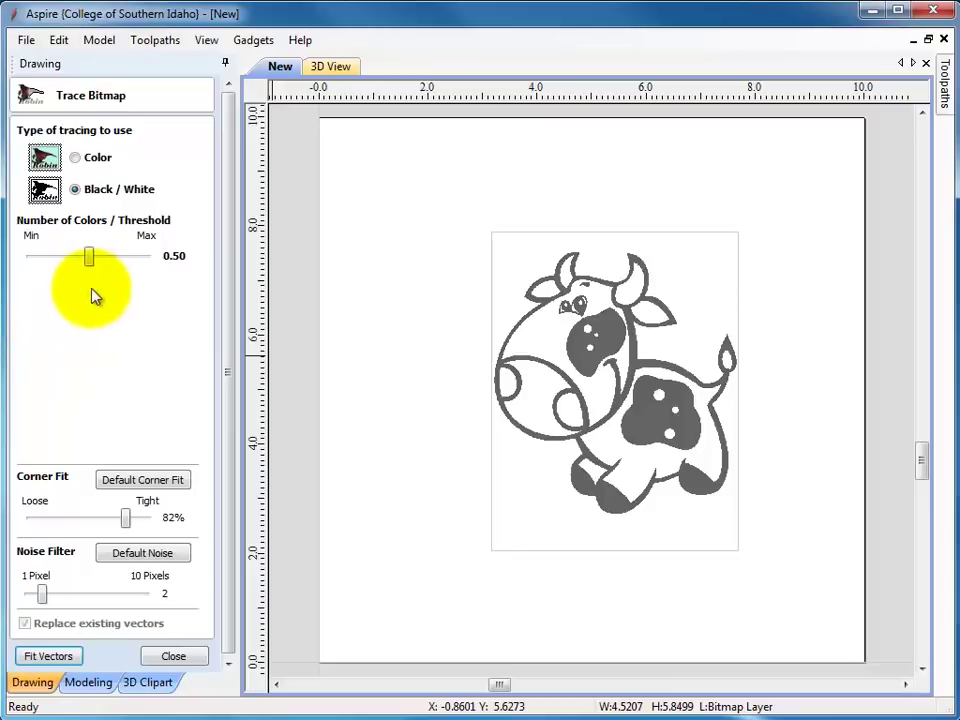
pyautogui.click(76, 160)
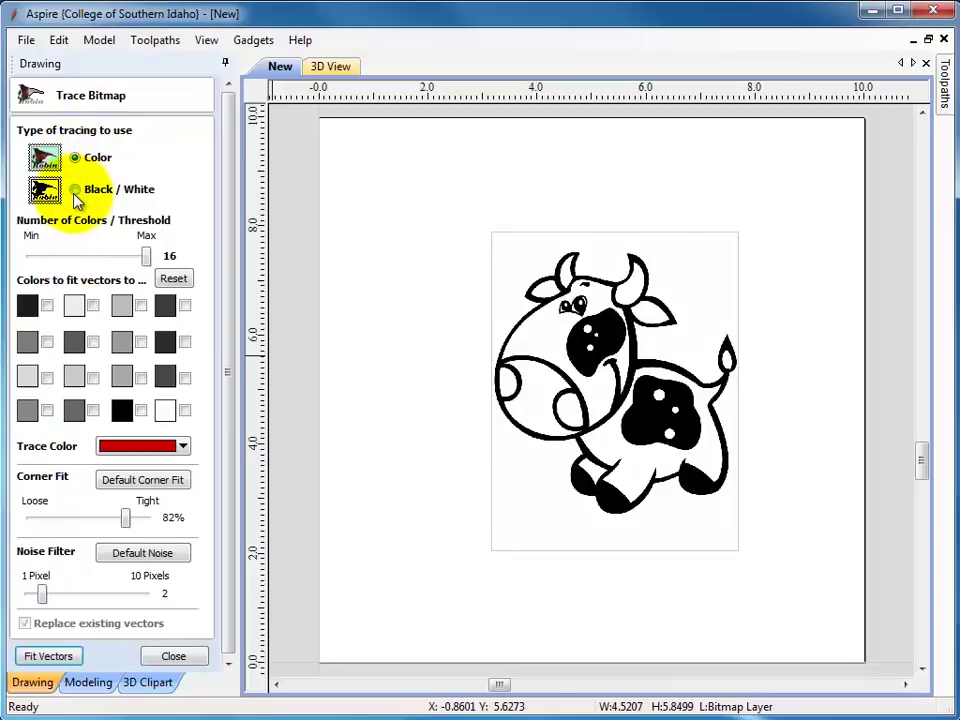
pyautogui.click(75, 189)
pyautogui.click(76, 160)
pyautogui.click(75, 189)
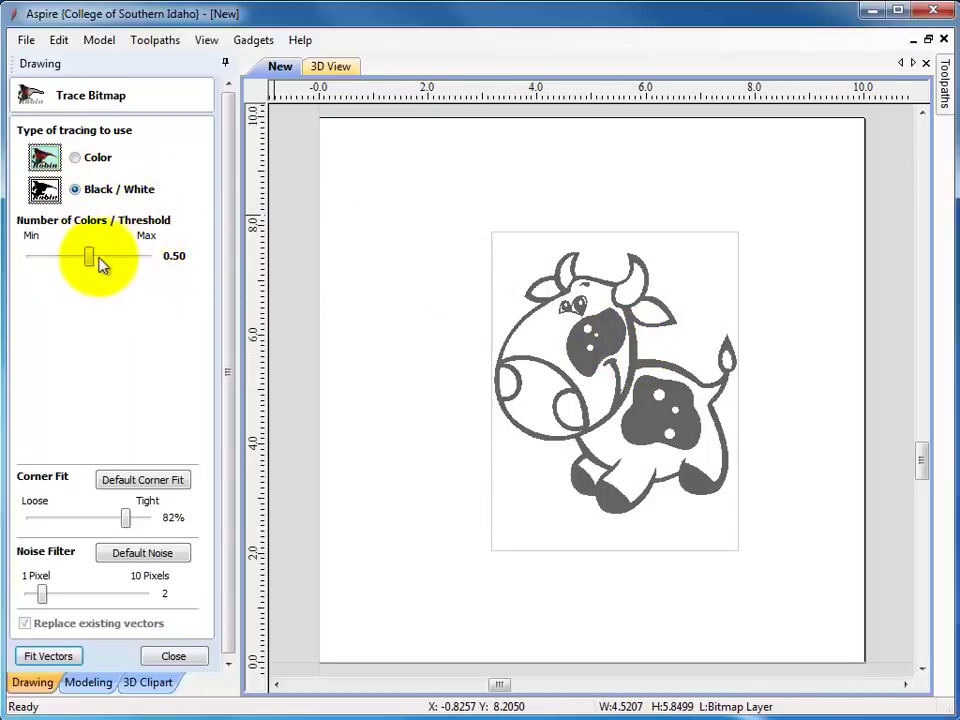
pyautogui.moveTo(96, 262)
pyautogui.mouseDown()
pyautogui.moveTo(165, 266)
pyautogui.moveTo(11, 257)
pyautogui.moveTo(189, 272)
pyautogui.moveTo(30, 257)
pyautogui.moveTo(170, 262)
pyautogui.moveTo(58, 266)
pyautogui.moveTo(126, 276)
pyautogui.moveTo(100, 275)
pyautogui.mouseUp()
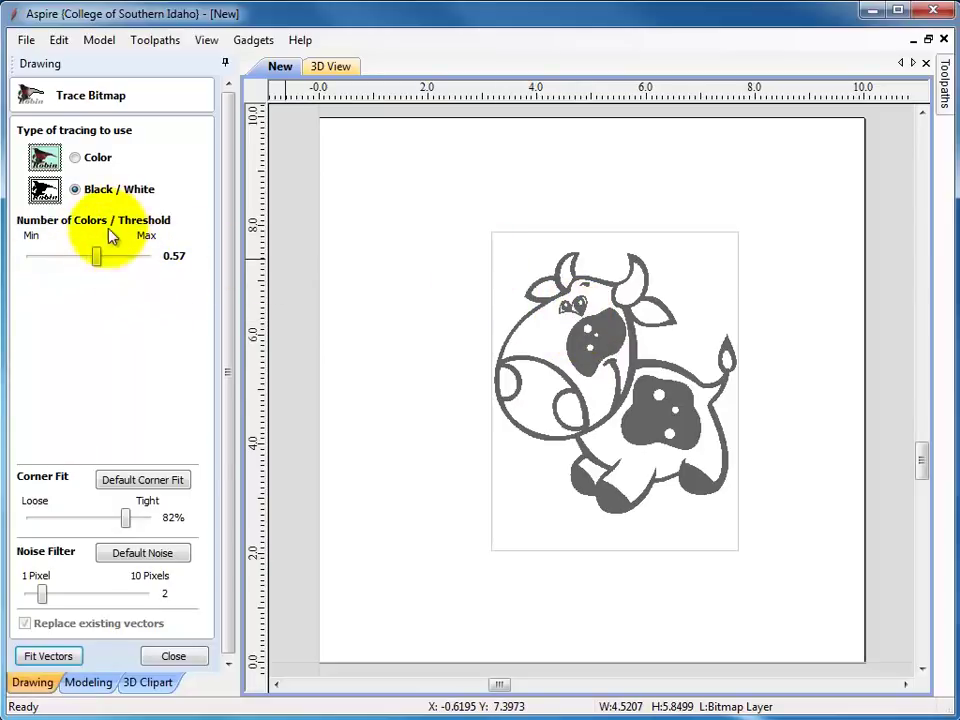
# Fit the vectors, then hide the cow bitmap and zoom to inspect the outlines.
pyautogui.click(48, 658)
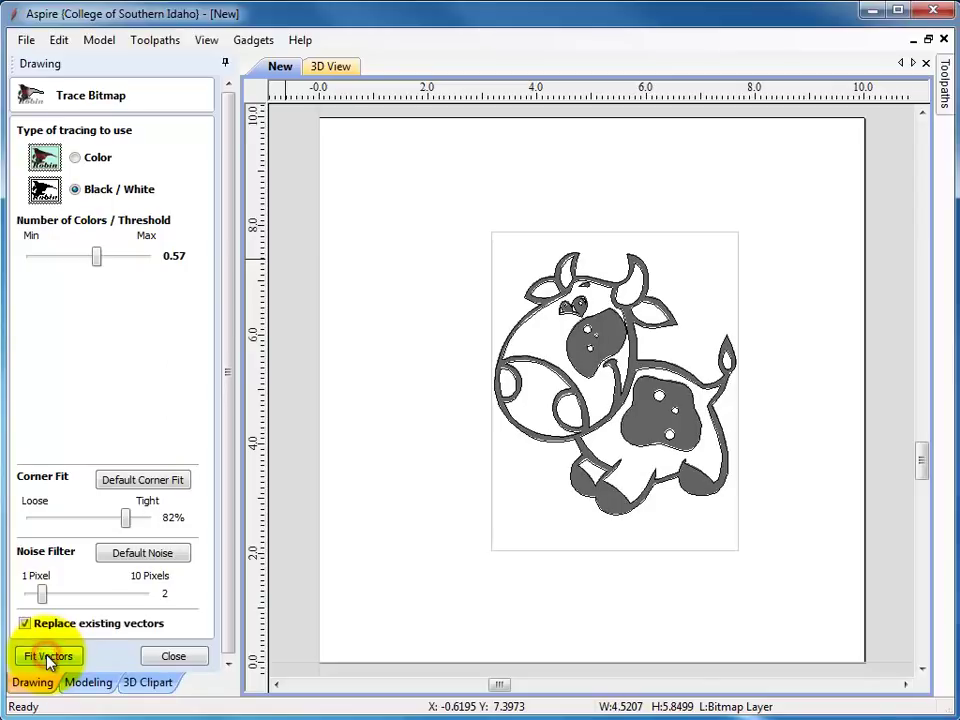
pyautogui.click(843, 275)
pyautogui.click(720, 265)
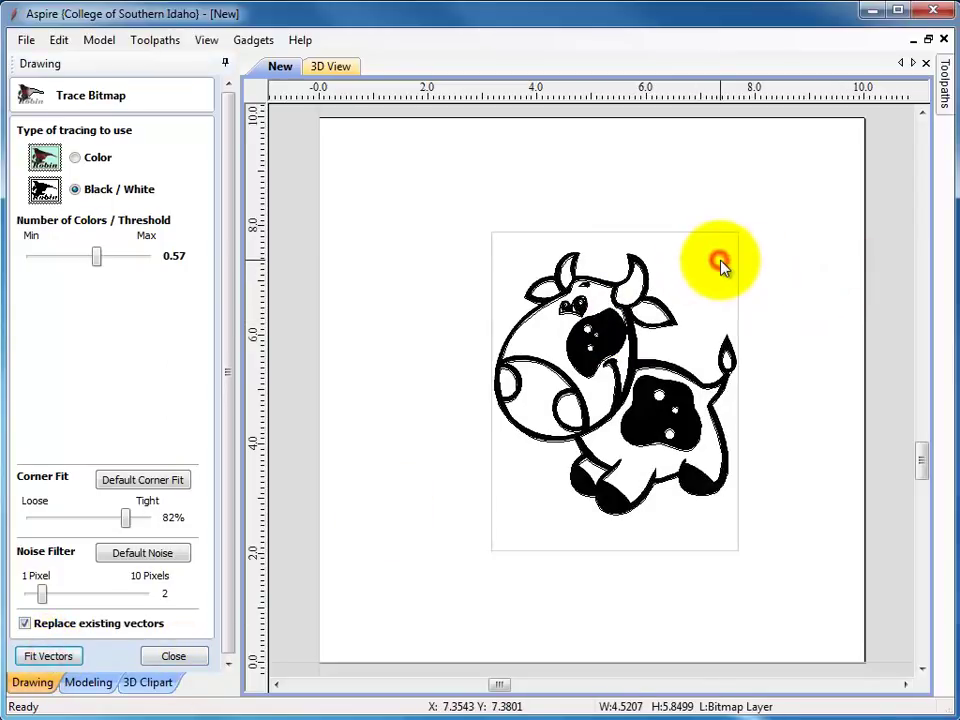
pyautogui.click(718, 270)
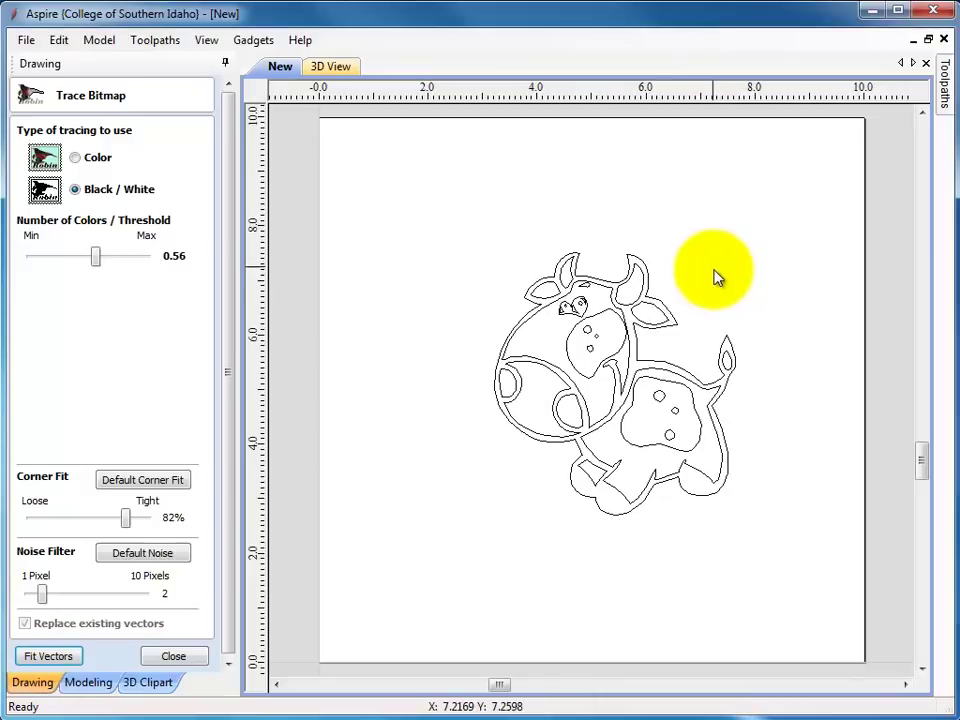
pyautogui.scroll(3, 724, 450)
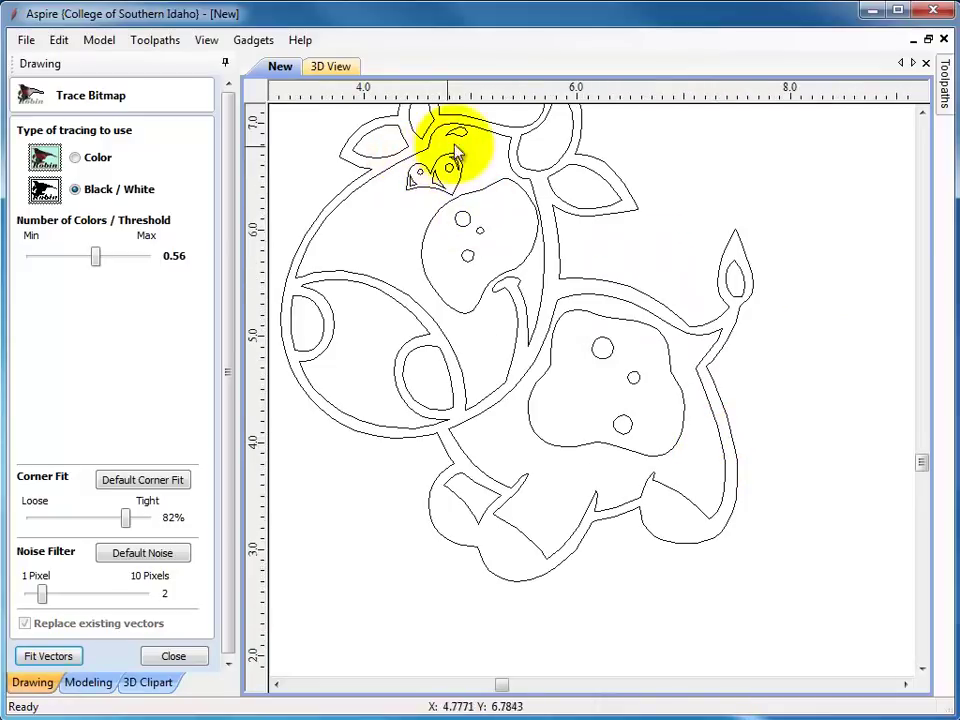
pyautogui.scroll(-1, 446, 257)
pyautogui.scroll(2, 412, 170)
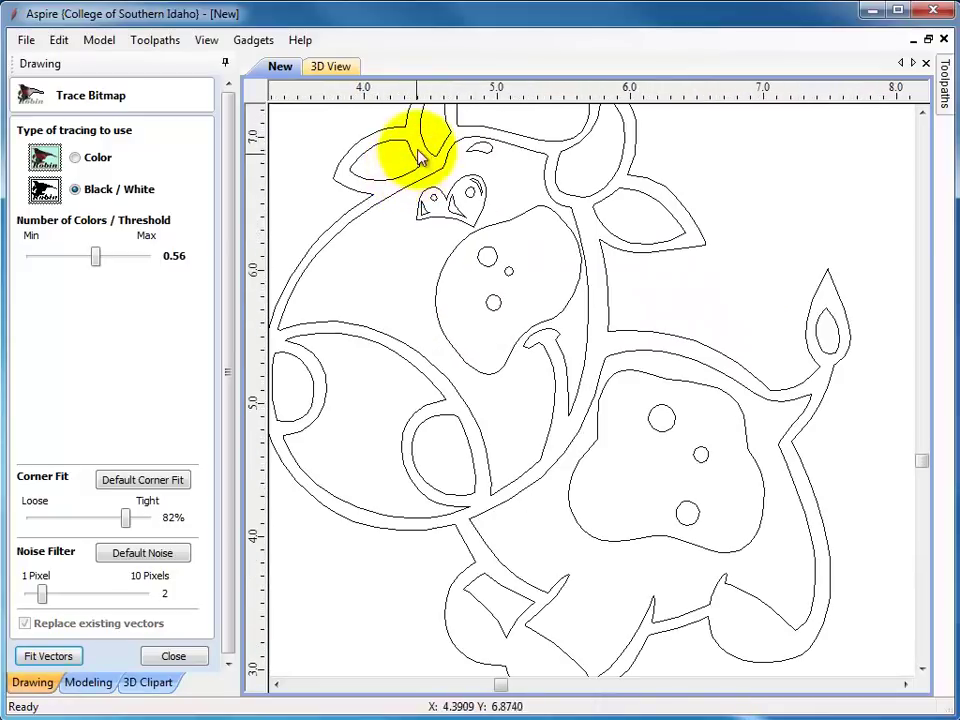
pyautogui.scroll(-3, 517, 214)
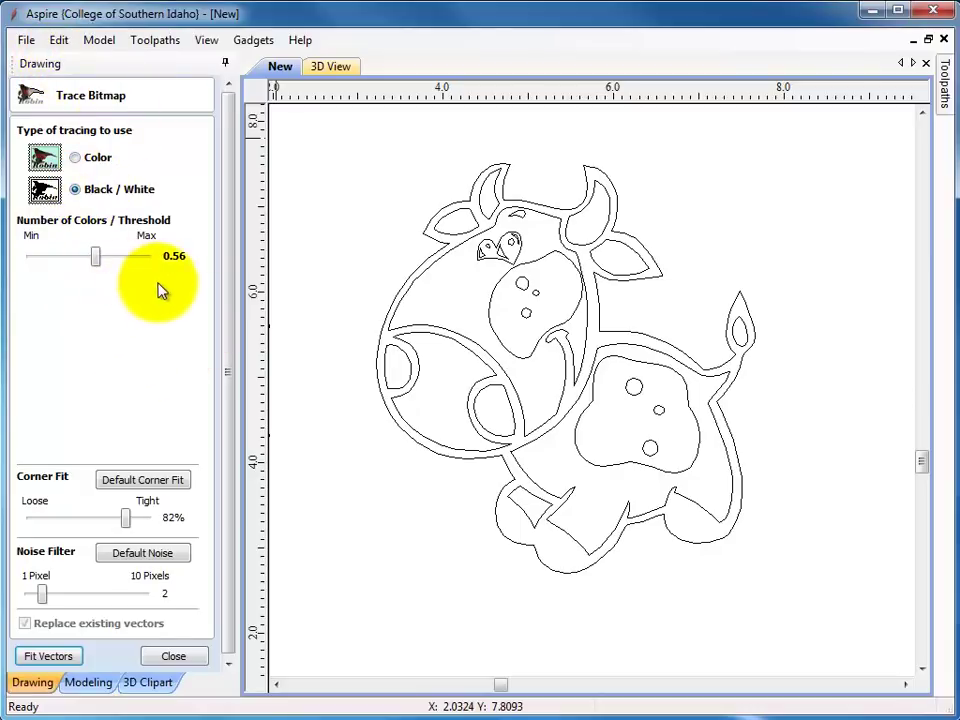
# Check the face patch, right horn and stray horn-base shapes, then close Trace Bitmap.
pyautogui.click(561, 303)
pyautogui.click(583, 281)
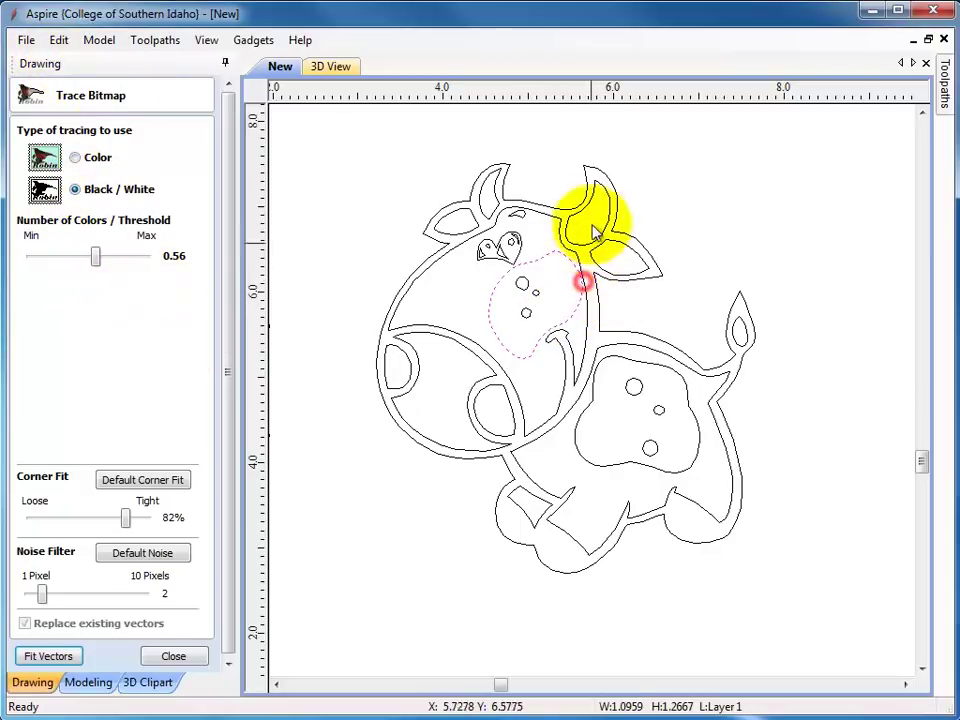
pyautogui.click(611, 199)
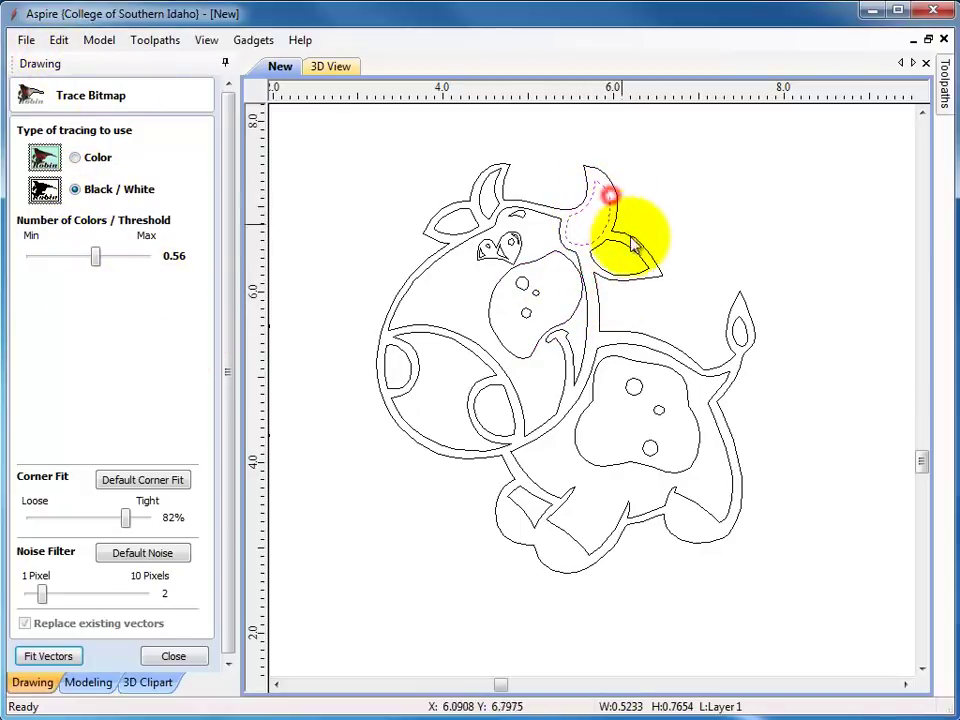
pyautogui.click(517, 218)
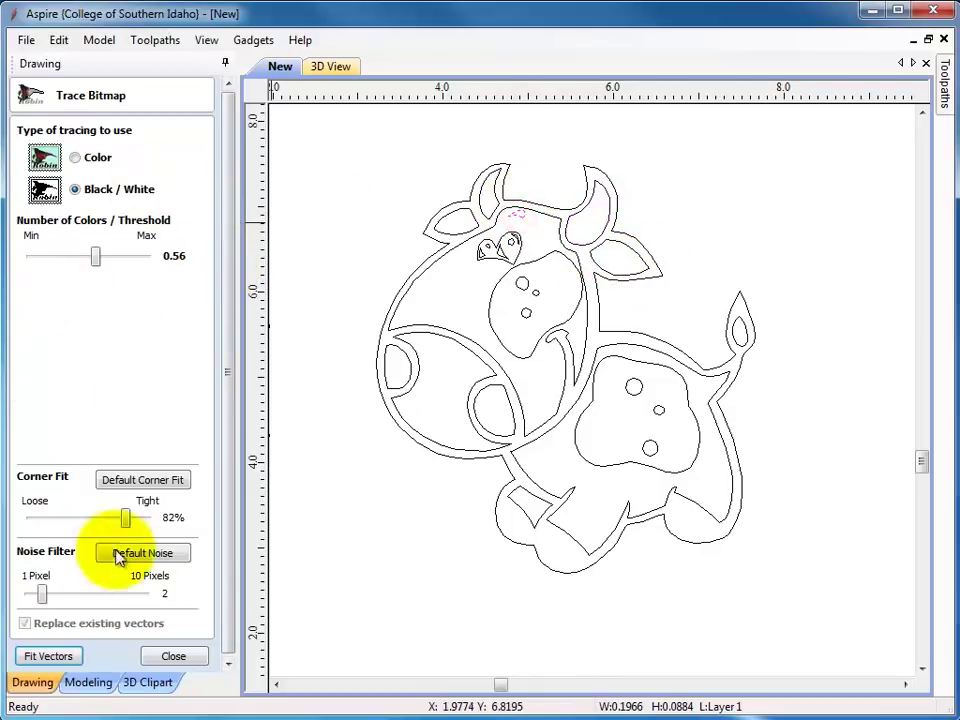
pyautogui.click(171, 656)
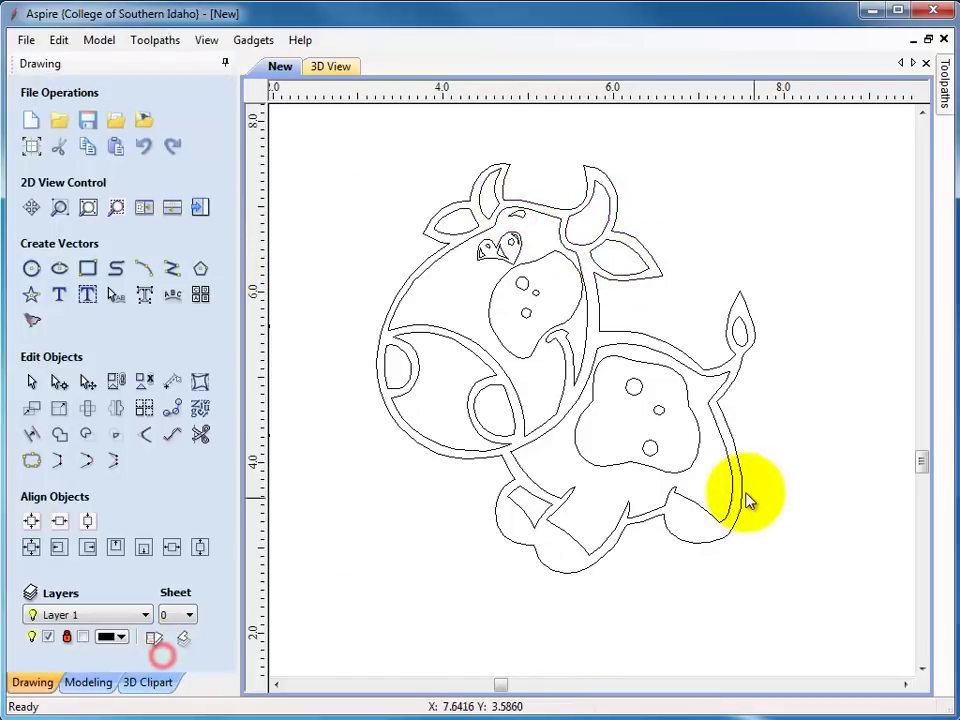
# Move the stray horn piece onto the left horn and box-select all 24 cow vectors.
pyautogui.scroll(3, 525, 289)
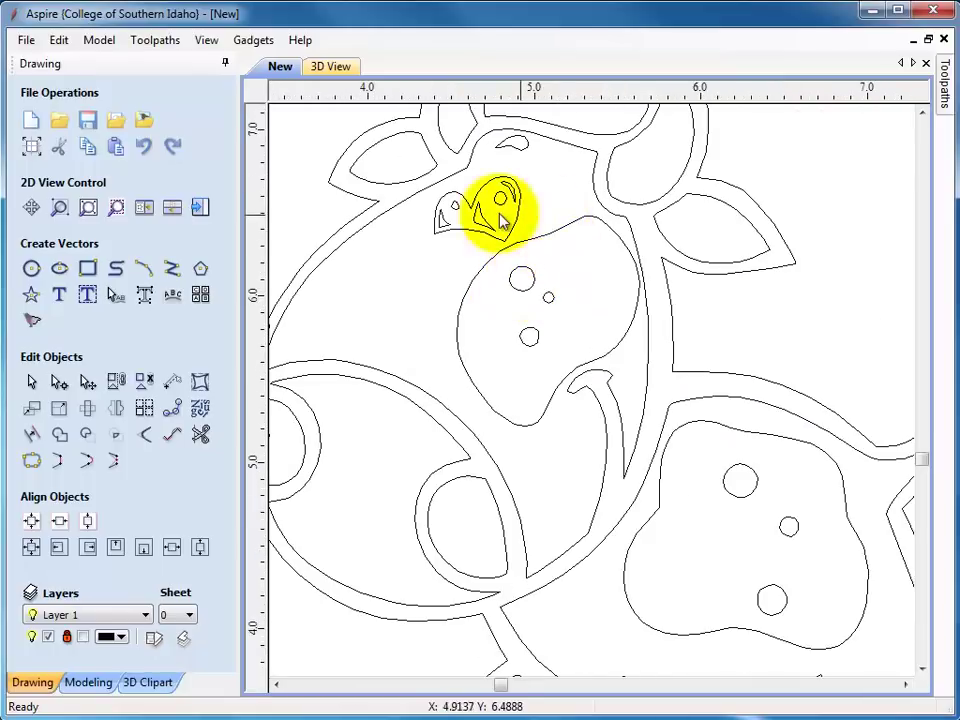
pyautogui.moveTo(510, 195); pyautogui.dragTo(444, 223)
pyautogui.scroll(-4, 525, 272)
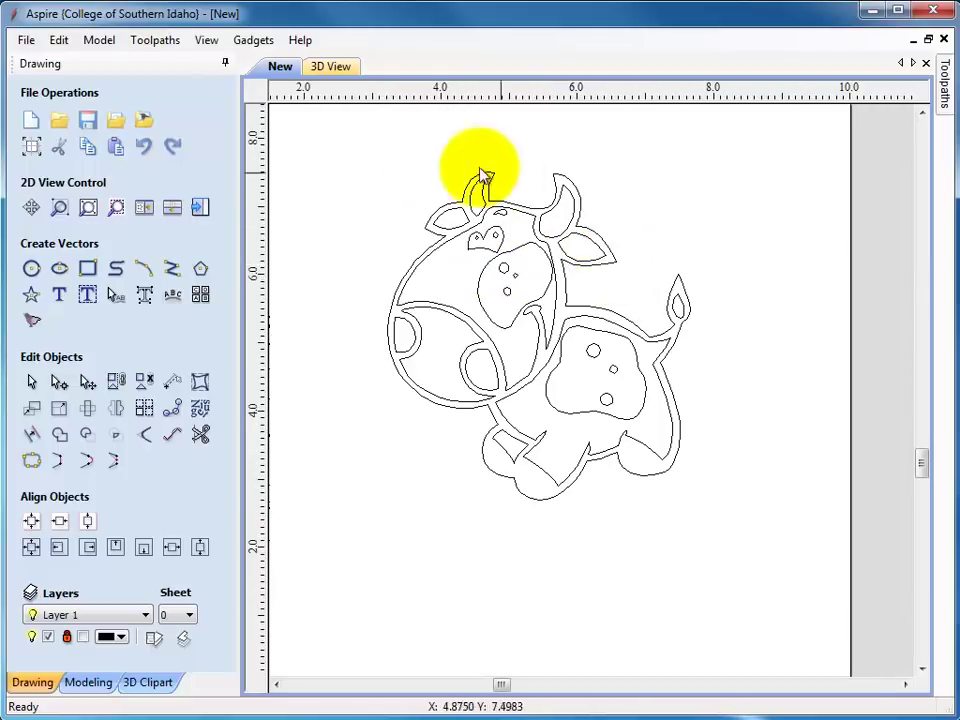
pyautogui.moveTo(340, 135); pyautogui.dragTo(784, 508)
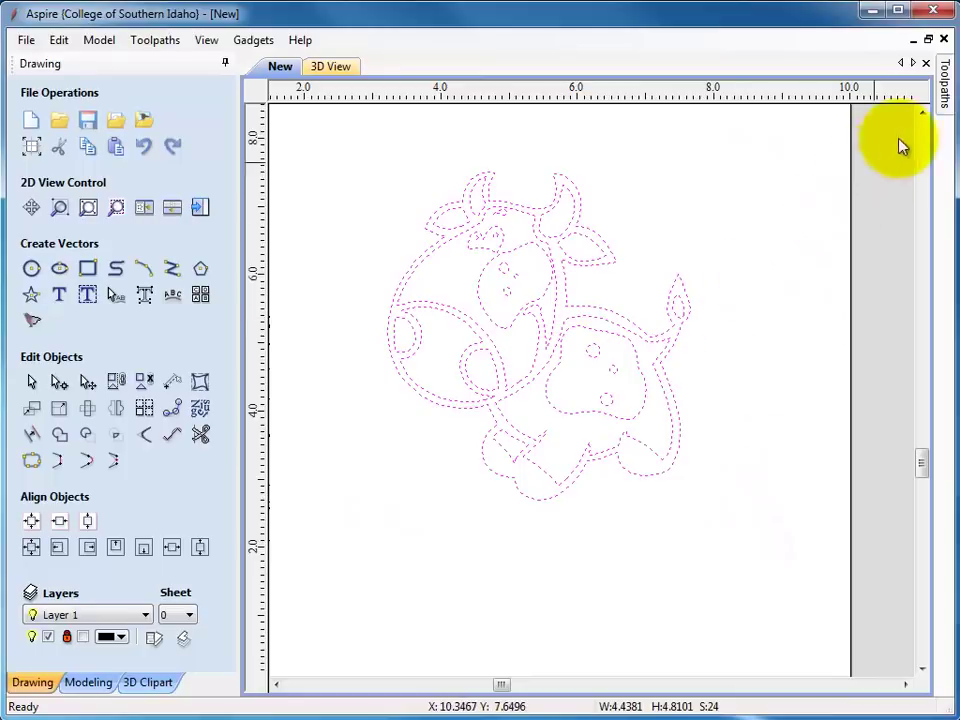
pyautogui.click(945, 85)
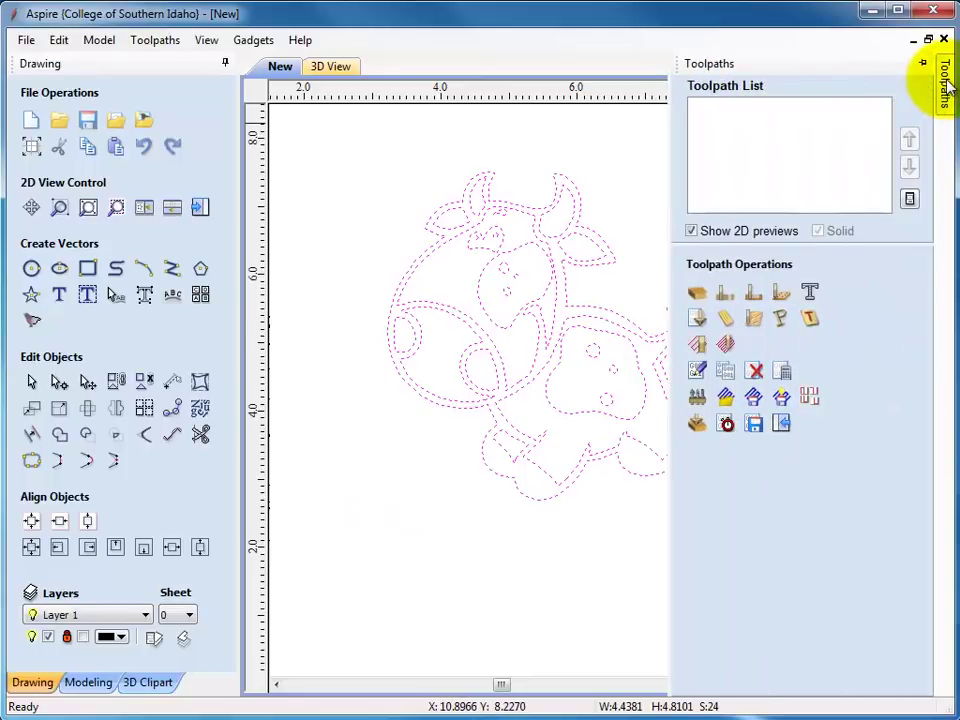
pyautogui.click(945, 85)
pyautogui.click(945, 85)
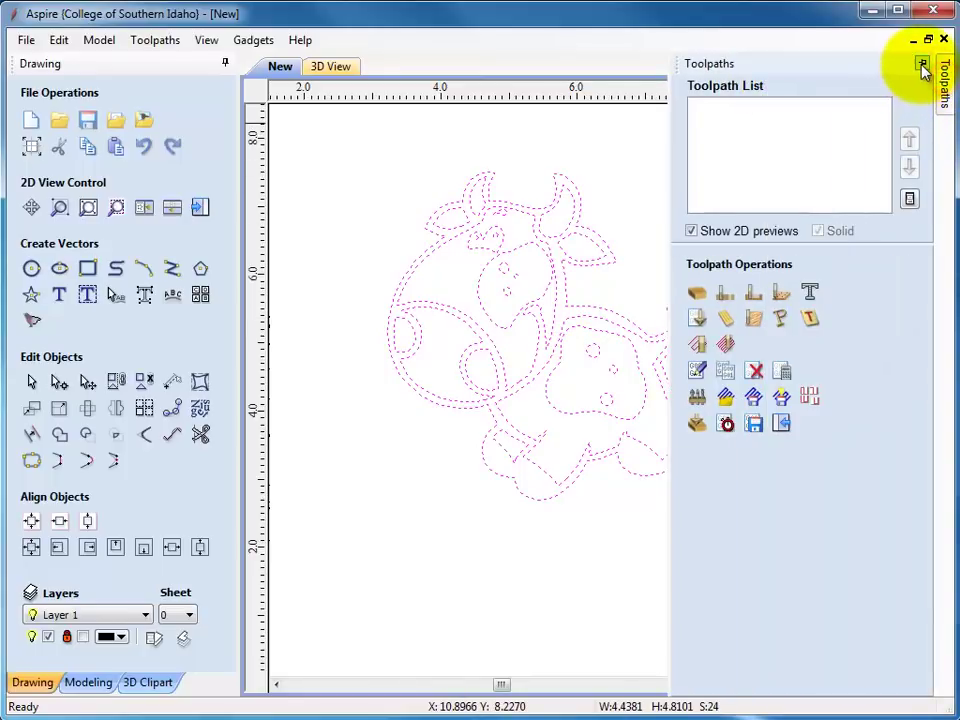
pyautogui.click(928, 64)
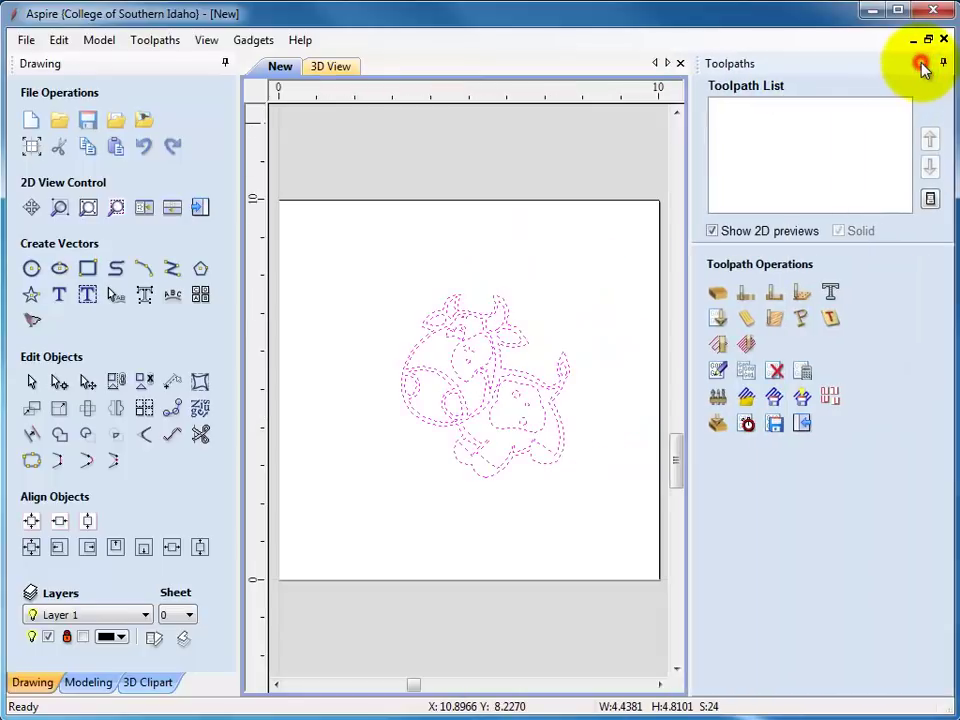
pyautogui.click(224, 65)
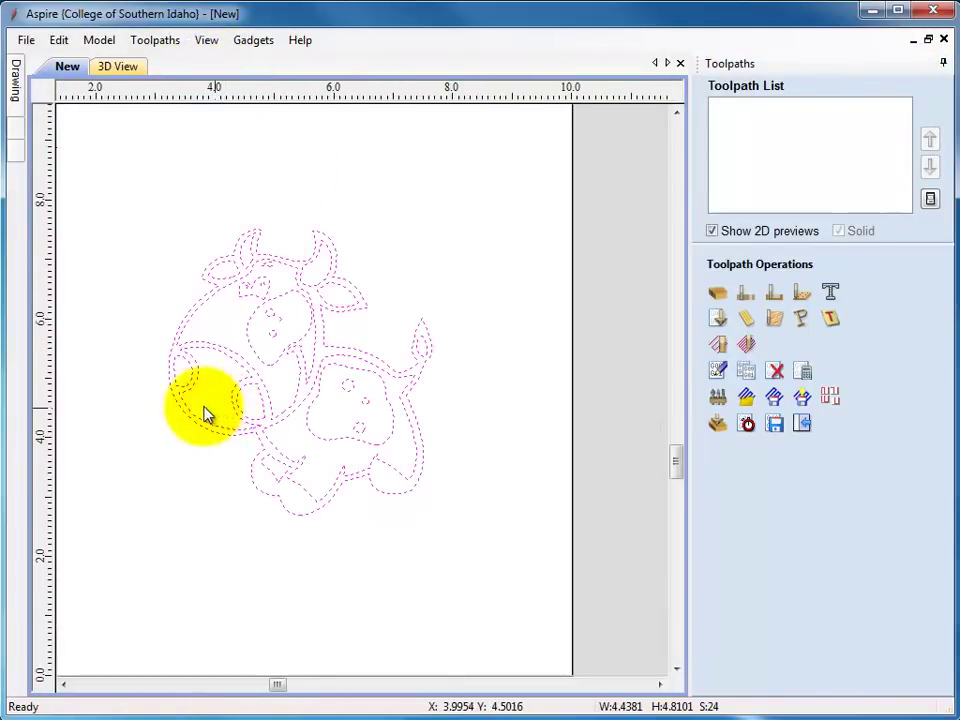
pyautogui.scroll(2, 205, 415)
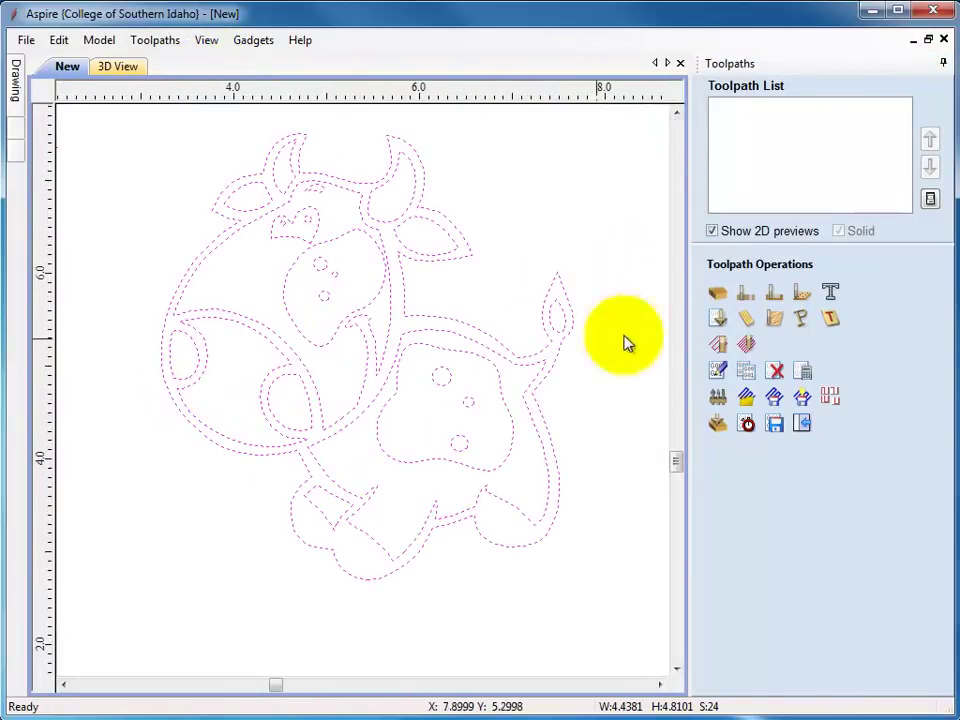
# Create a V-Carve / Engraving toolpath with a 0.2-inch flat depth and open the V Tool database.
pyautogui.click(718, 319)
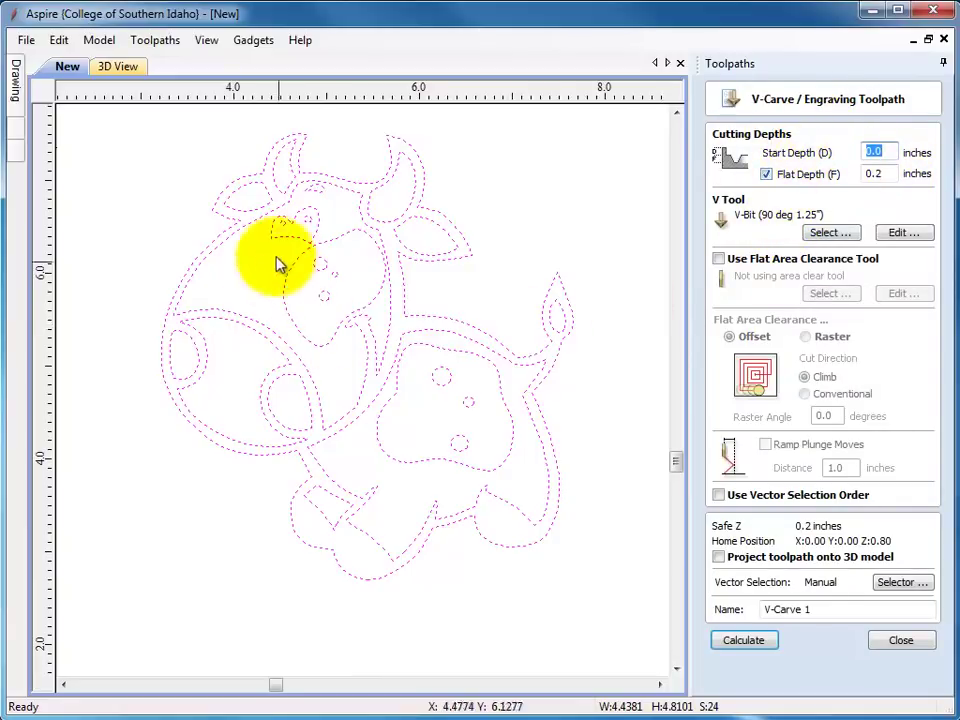
pyautogui.doubleClick(886, 173)
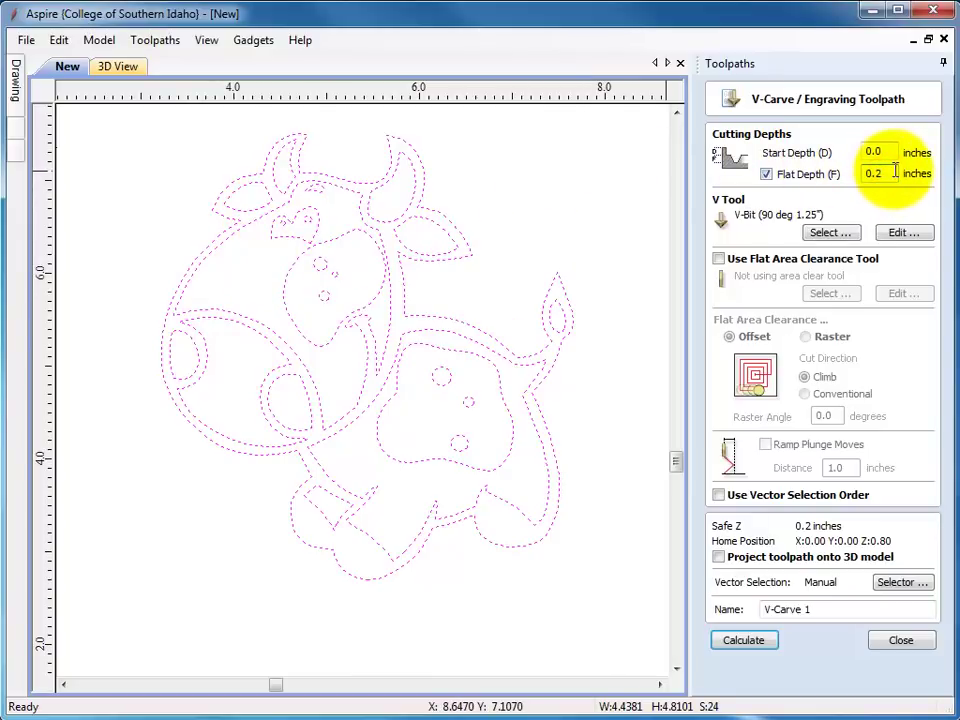
pyautogui.click(826, 233)
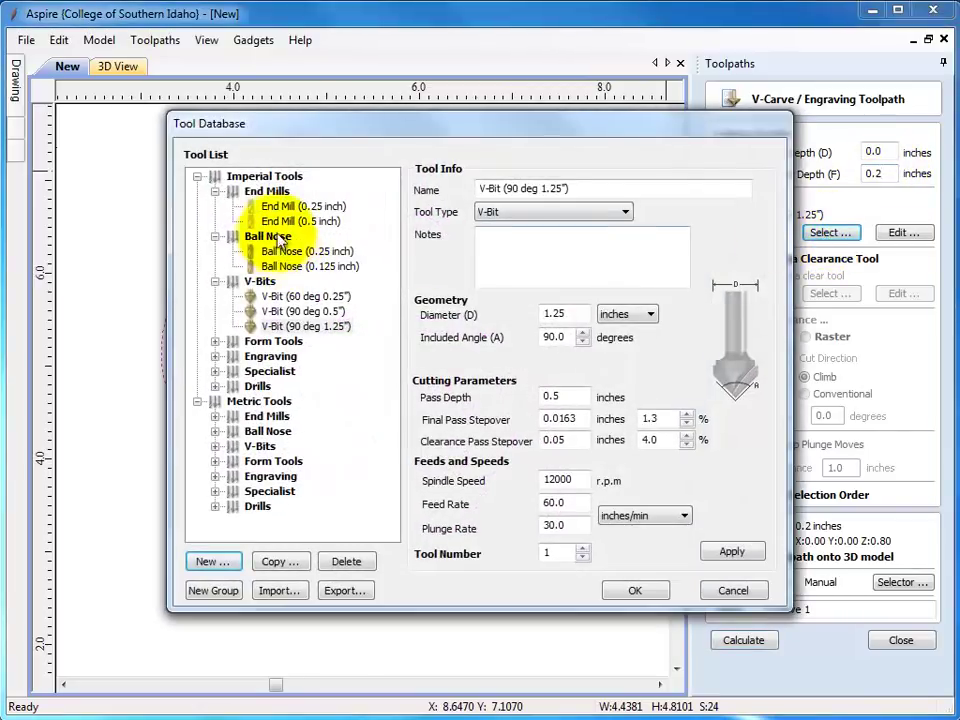
# Select the V-Bit (90 deg 1.25") after reviewing its pass depth, stepover, spindle speed and feed rate.
pyautogui.click(330, 327)
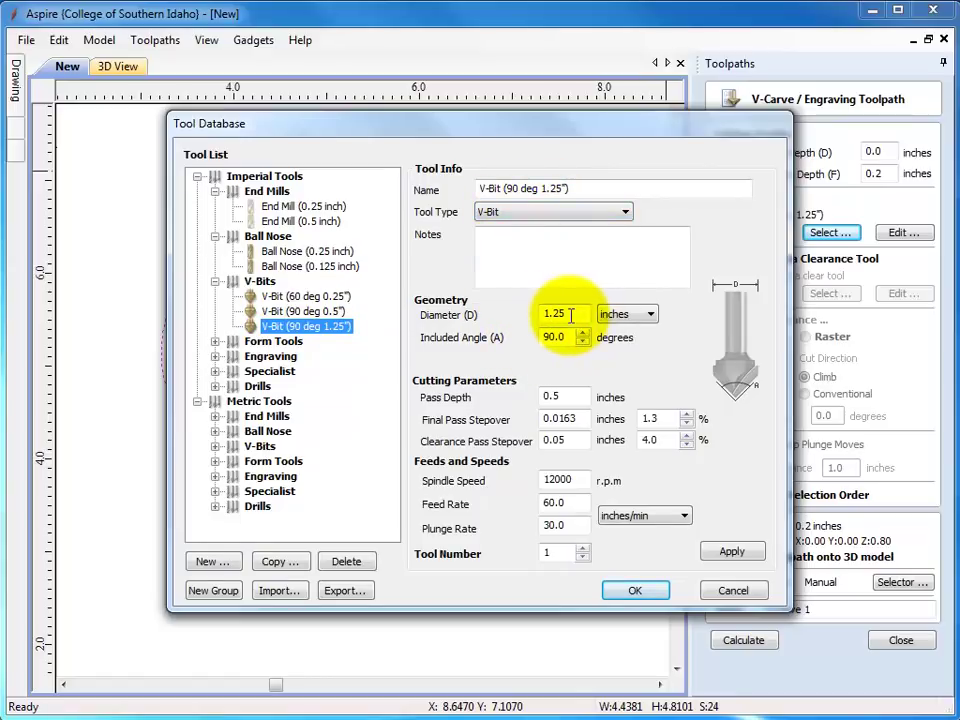
pyautogui.click(572, 397)
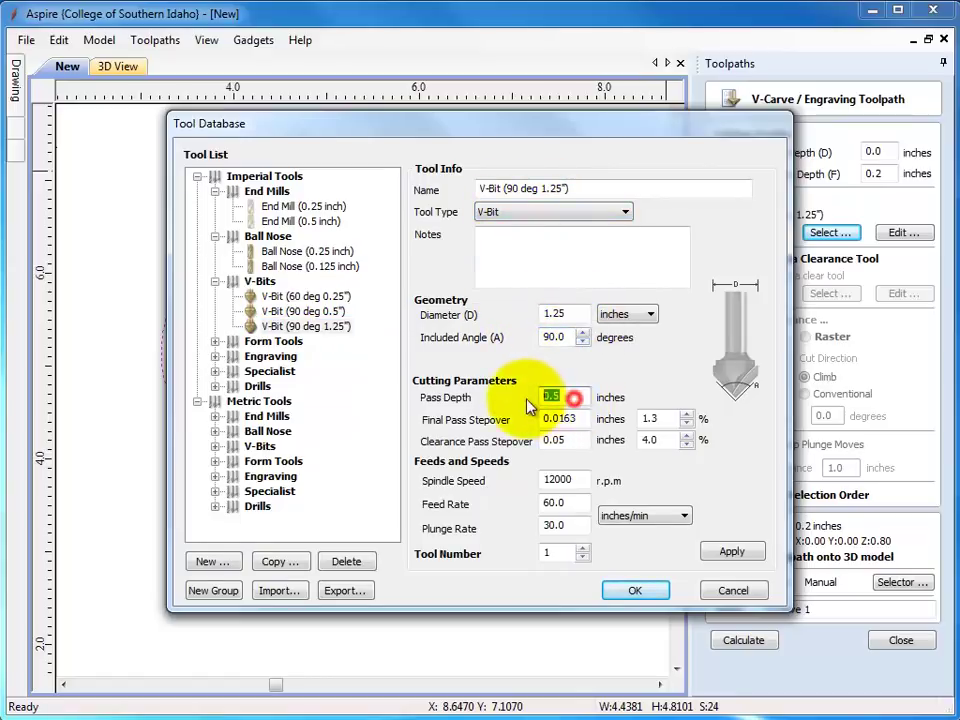
pyautogui.doubleClick(574, 440)
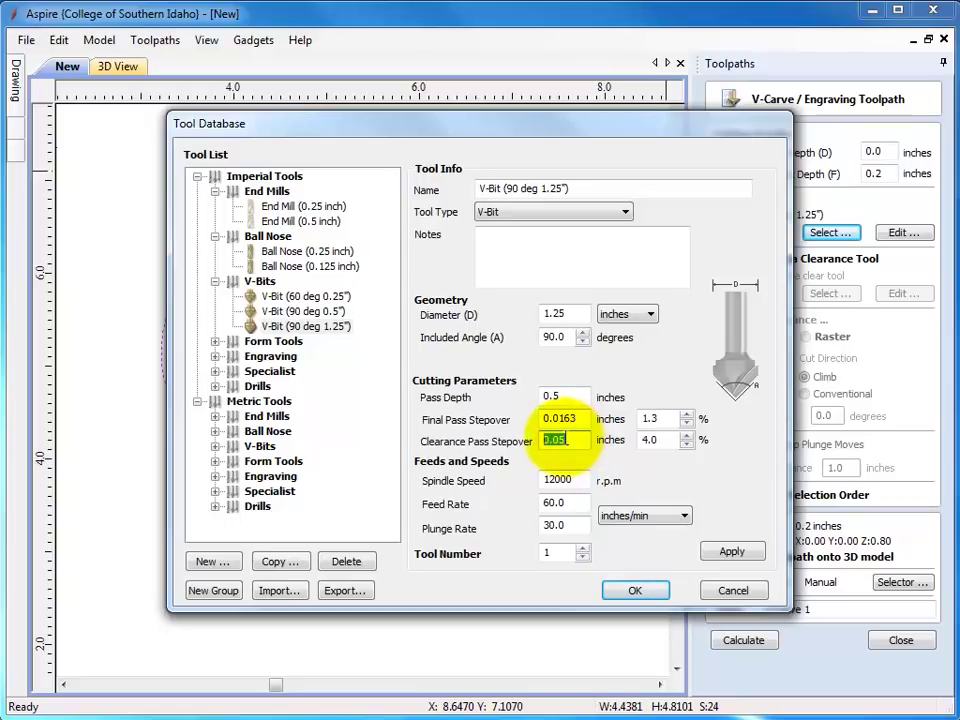
pyautogui.click(572, 479)
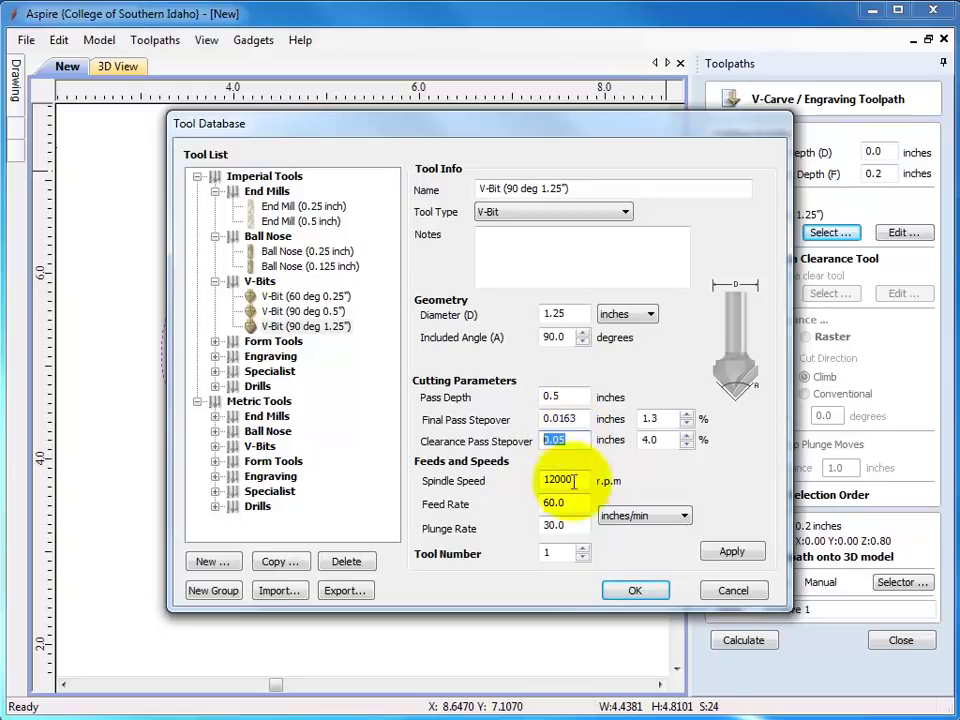
pyautogui.click(573, 503)
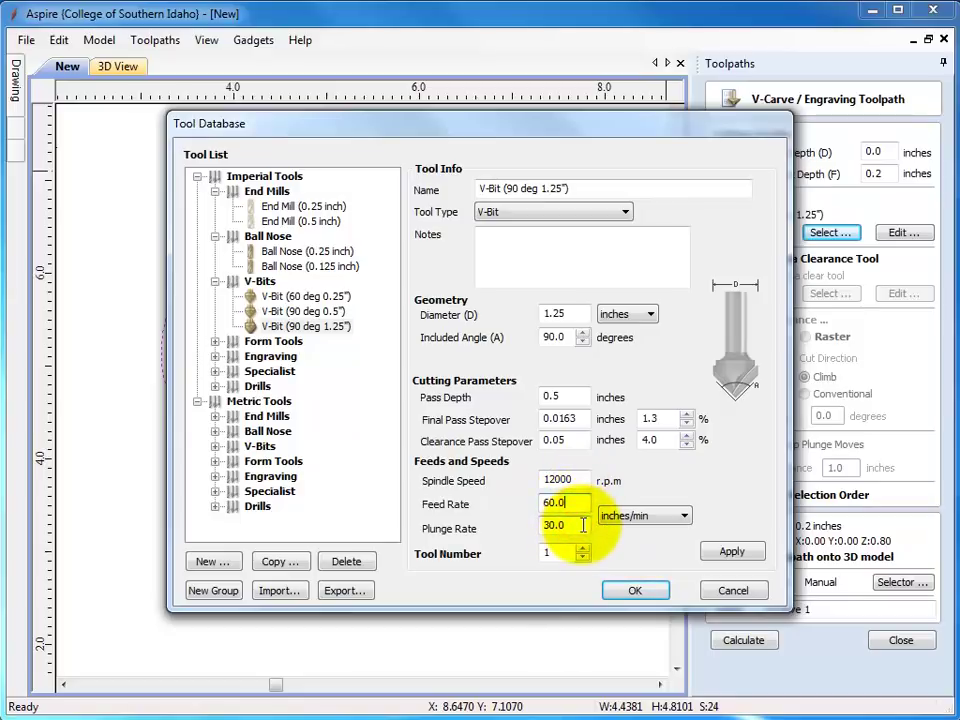
pyautogui.click(578, 503)
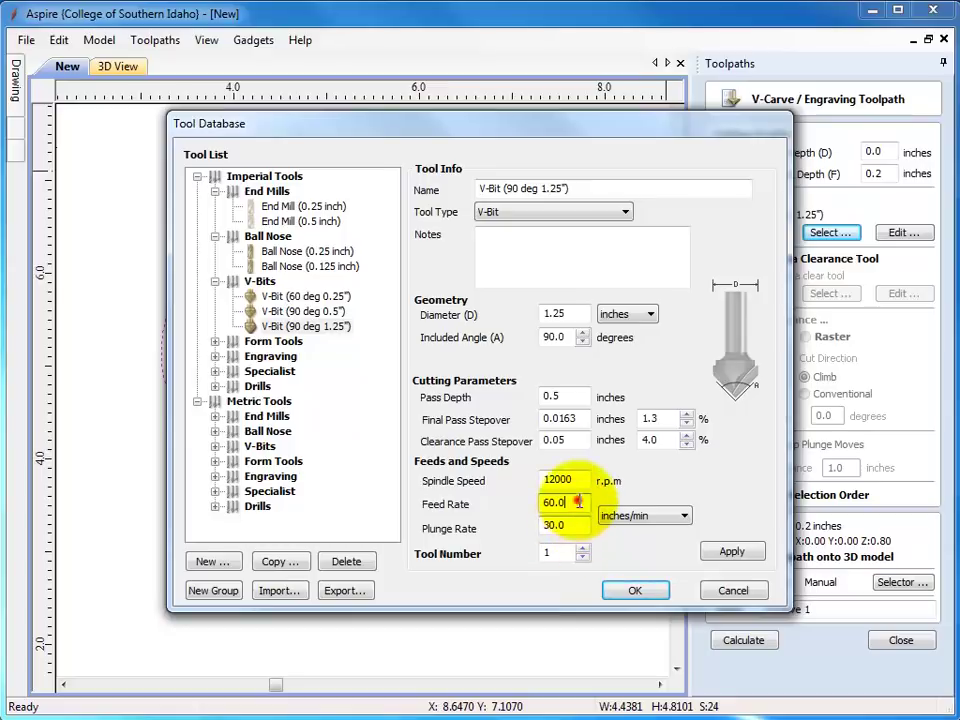
pyautogui.click(576, 501)
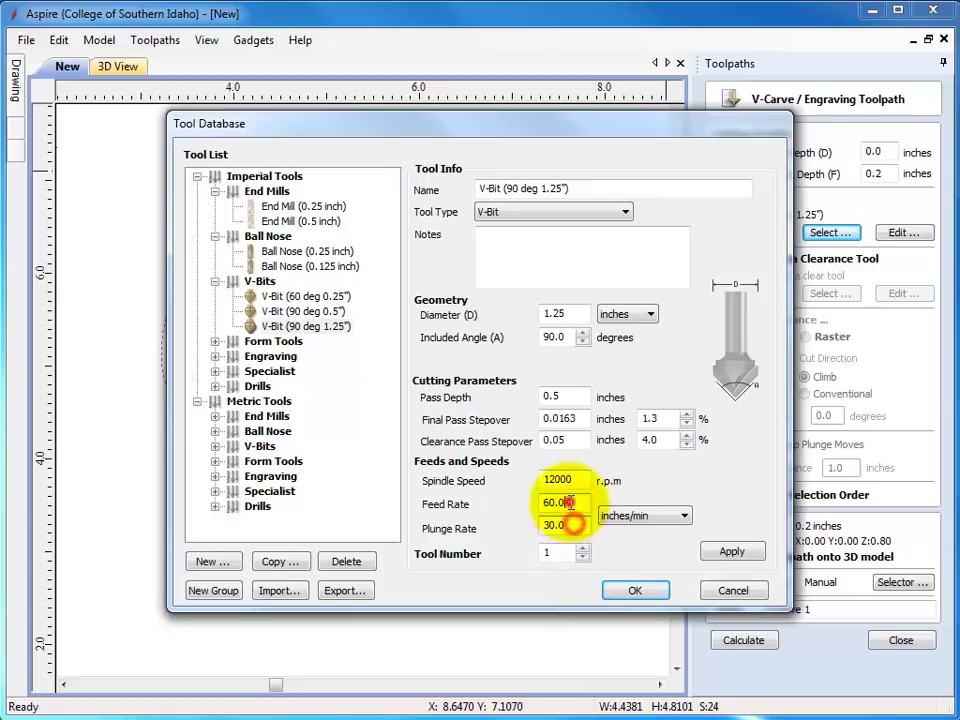
pyautogui.click(627, 592)
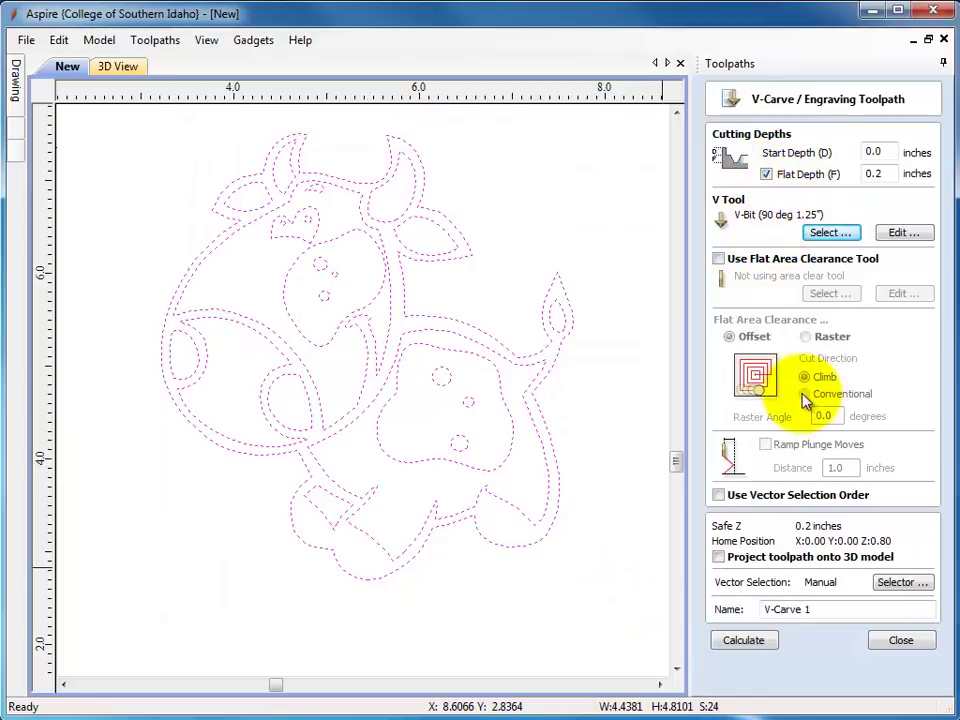
# Prefix the toolpath name with 'cow' to make 'cow V-Carve 1' and calculate it.
pyautogui.click(763, 608)
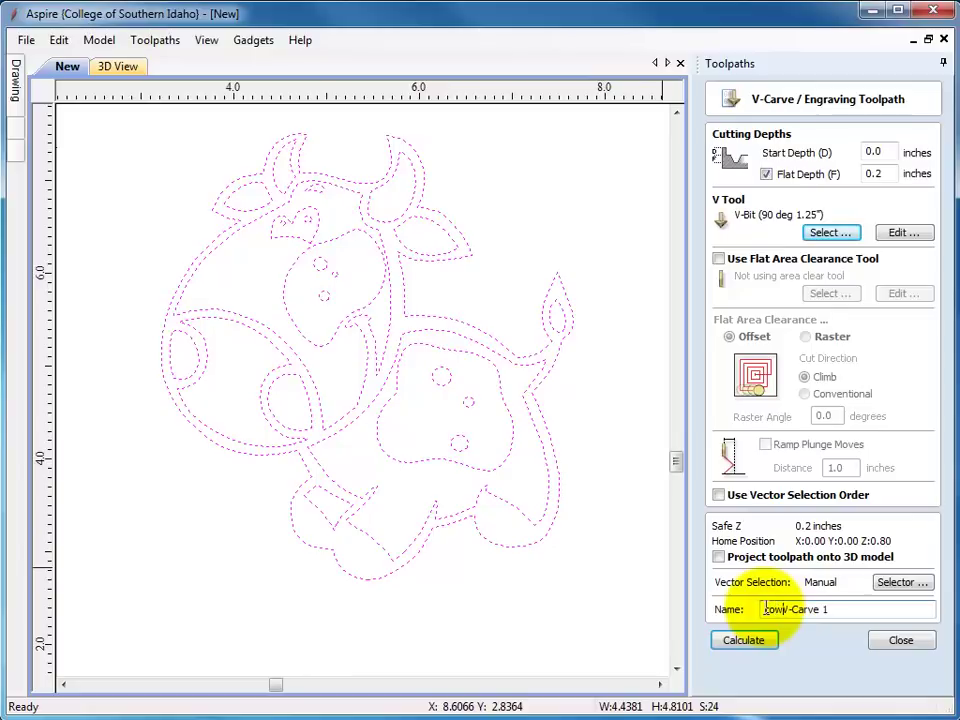
pyautogui.write('cow')
pyautogui.click(742, 639)
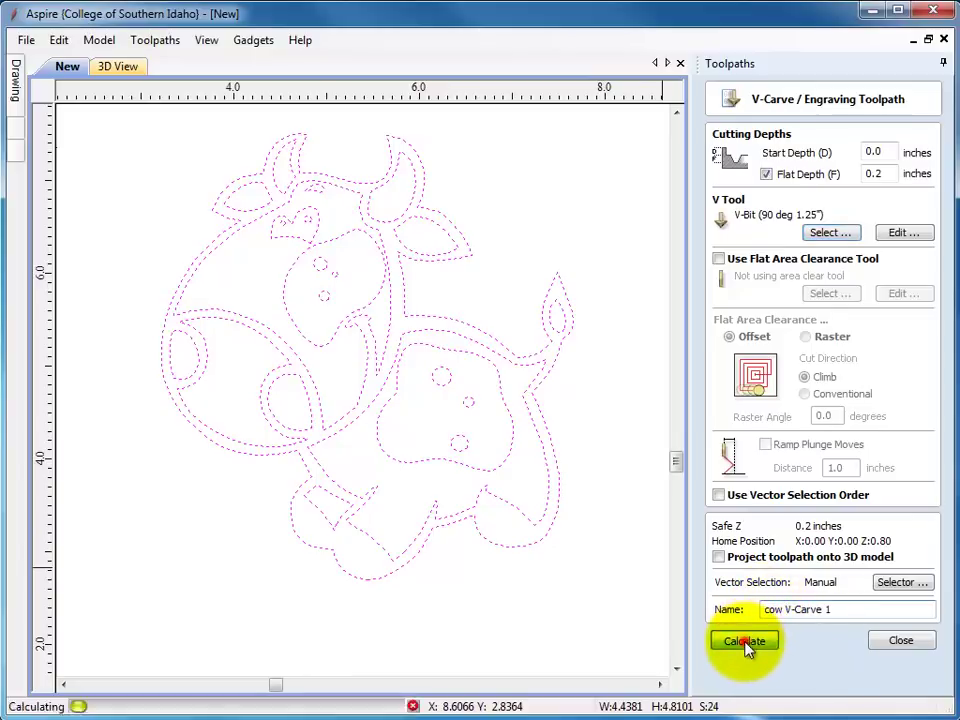
# Reset and run the cow V-Carve 1 preview in walnut, then tilt the view to inspect it.
pyautogui.scroll(3, 550, 480)
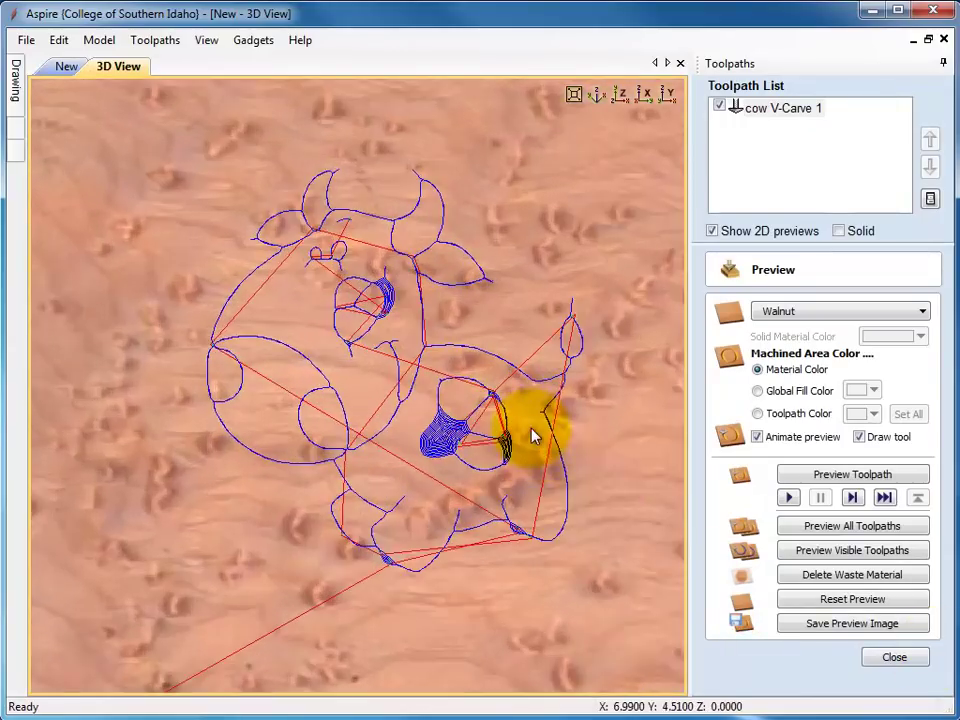
pyautogui.scroll(1, 470, 340)
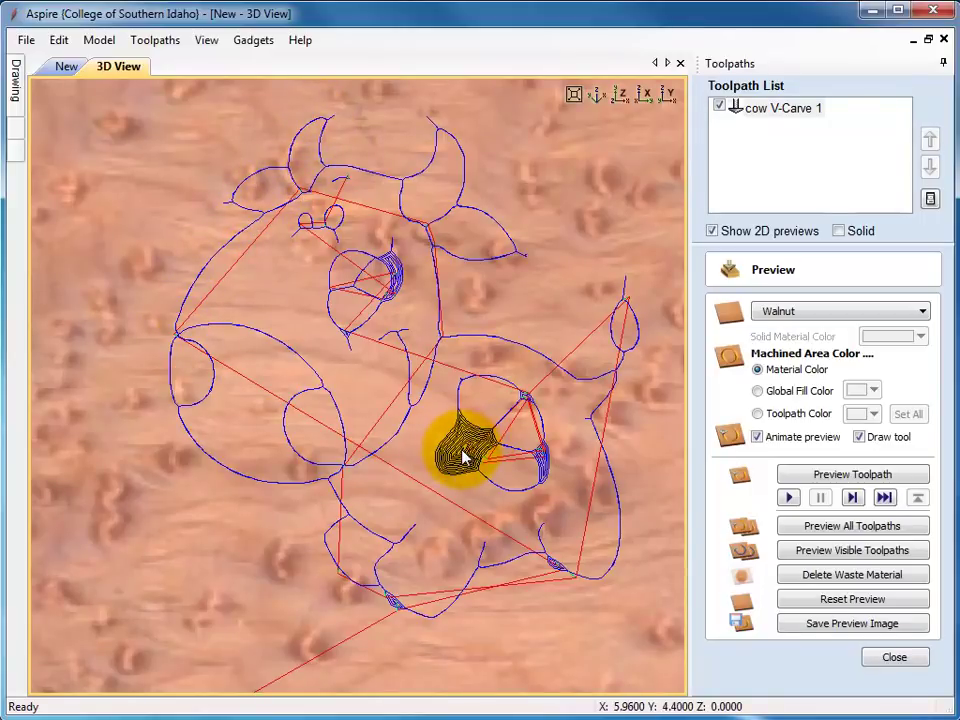
pyautogui.scroll(1, 463, 457)
pyautogui.scroll(-1, 515, 478)
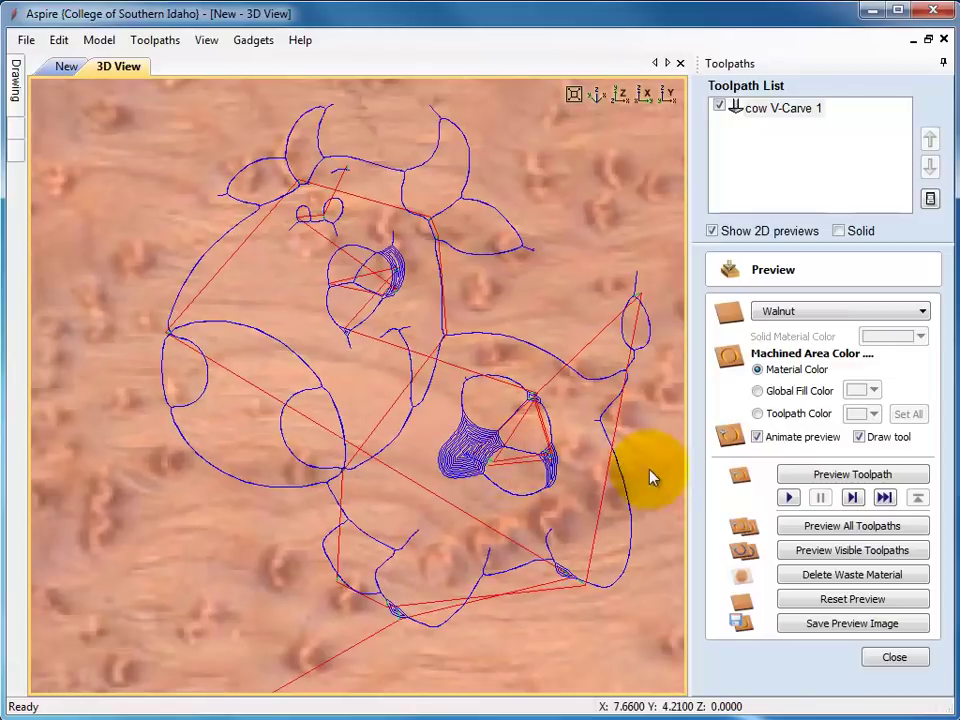
pyautogui.click(853, 600)
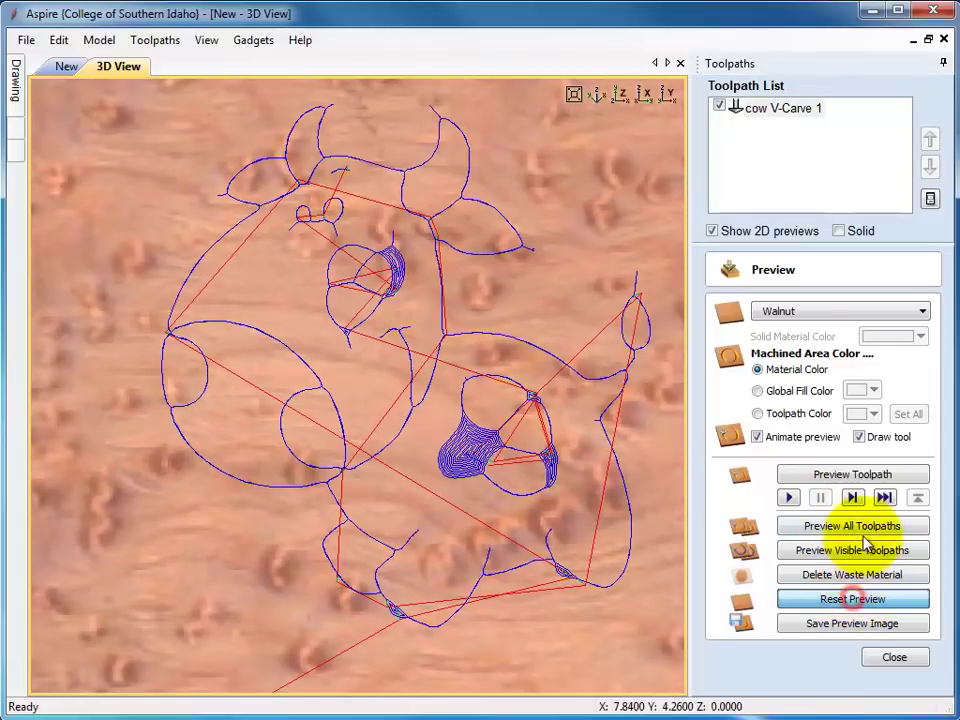
pyautogui.click(853, 473)
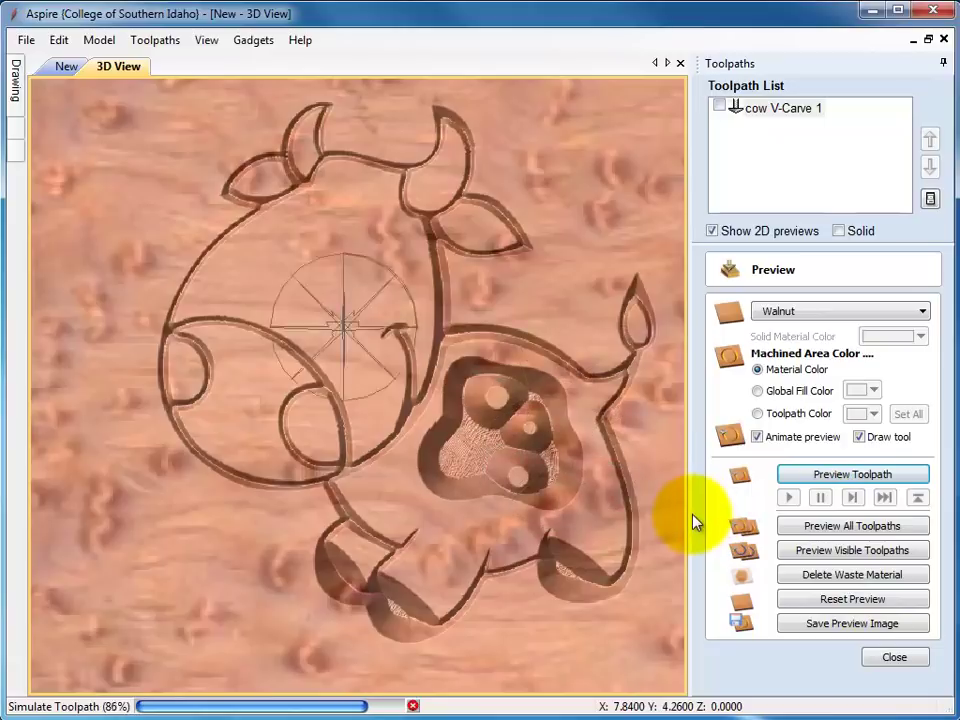
pyautogui.moveTo(517, 443); pyautogui.dragTo(367, 333)
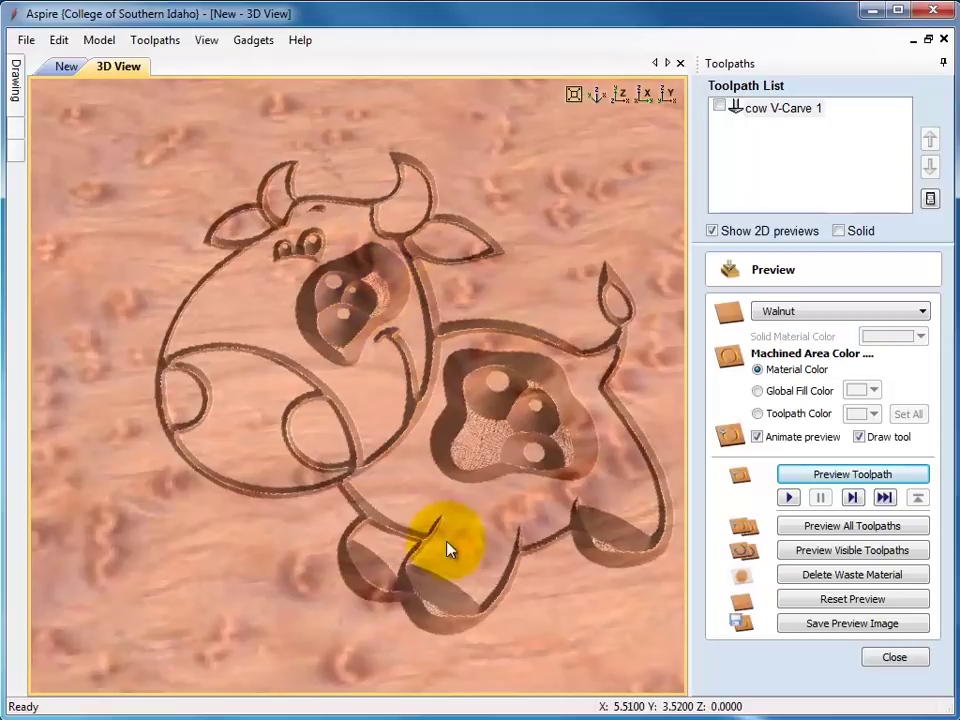
# Change cow V-Carve 1's flat depth to 0.1 inches and recalculate the toolpath.
pyautogui.doubleClick(786, 110)
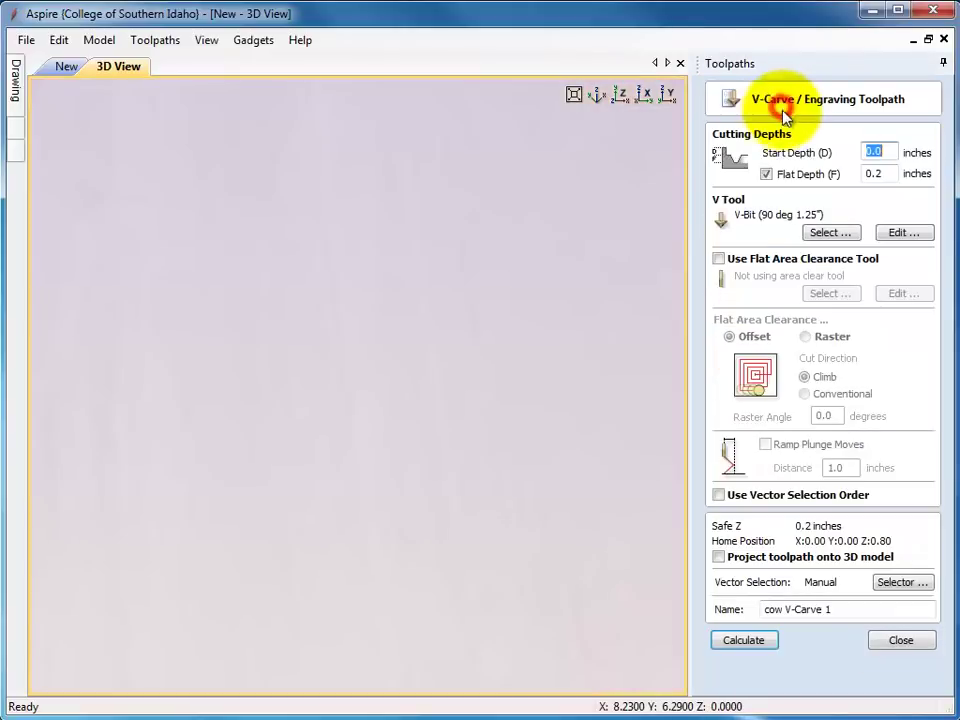
pyautogui.click(892, 173)
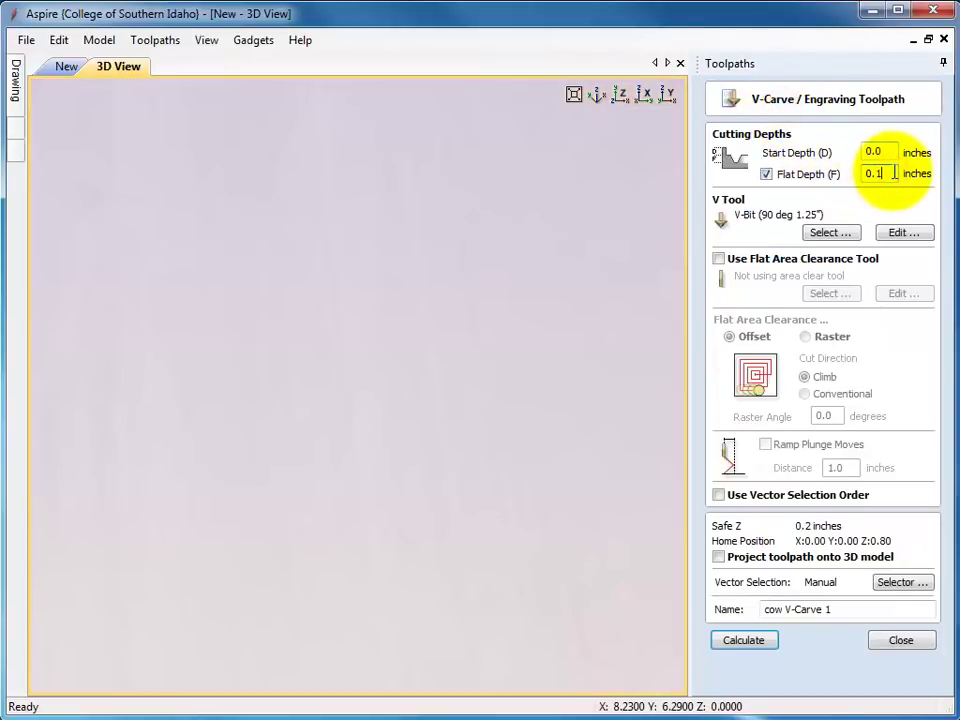
pyautogui.click(745, 642)
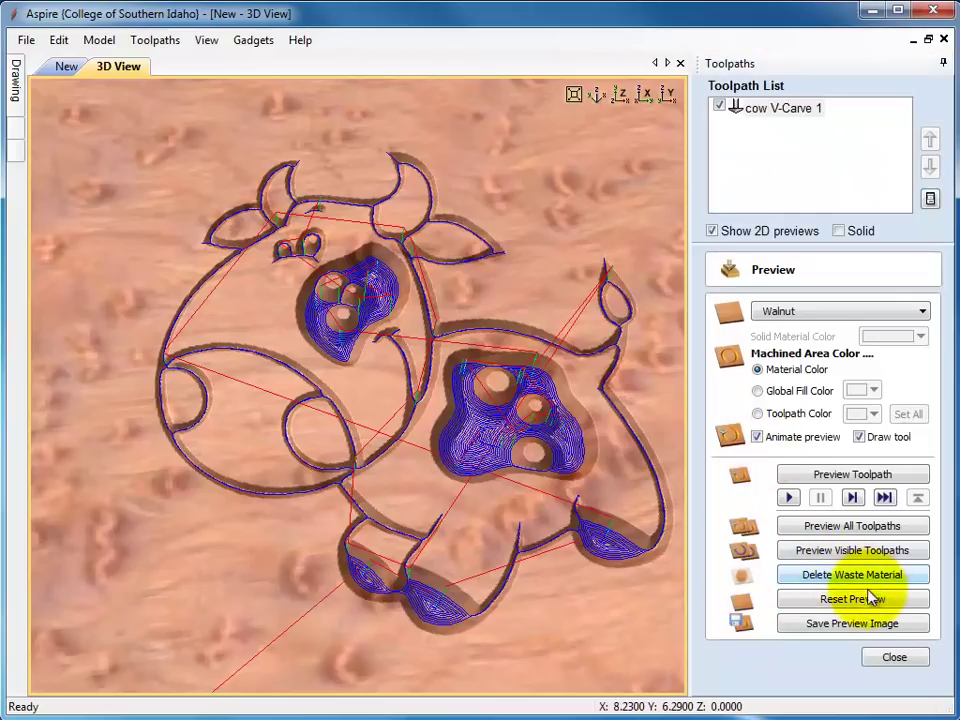
# Re-run the walnut preview of the revised toolpath and rotate to inspect the shallower carving.
pyautogui.click(857, 599)
pyautogui.click(846, 475)
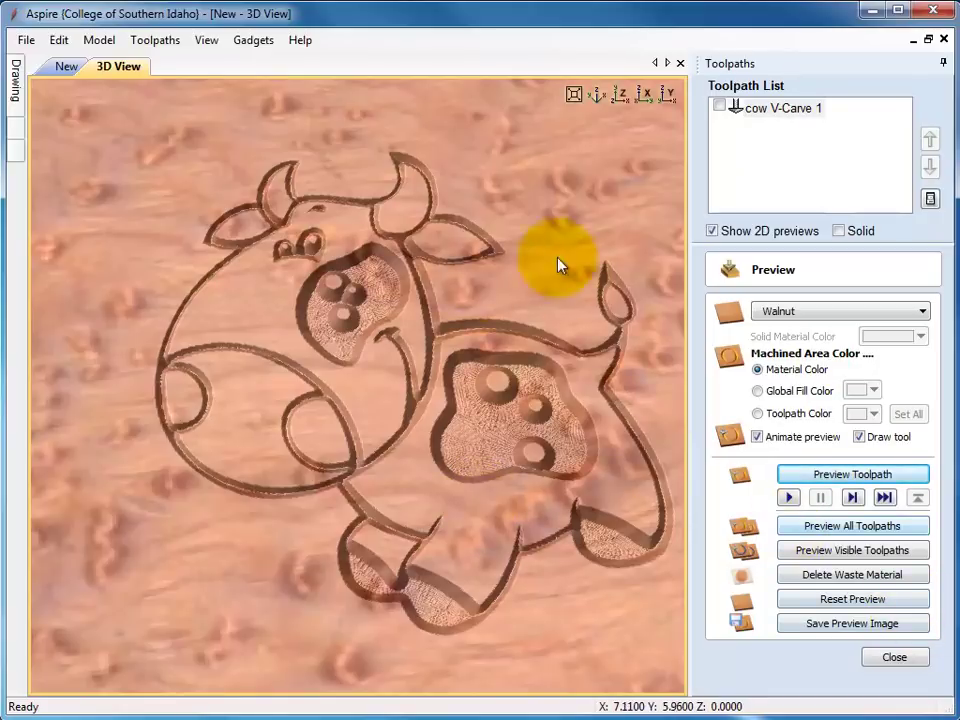
pyautogui.moveTo(182, 150); pyautogui.dragTo(206, 118)
# Switch to the New (2D) drawing view and deselect the cow vectors.
pyautogui.click(66, 66)
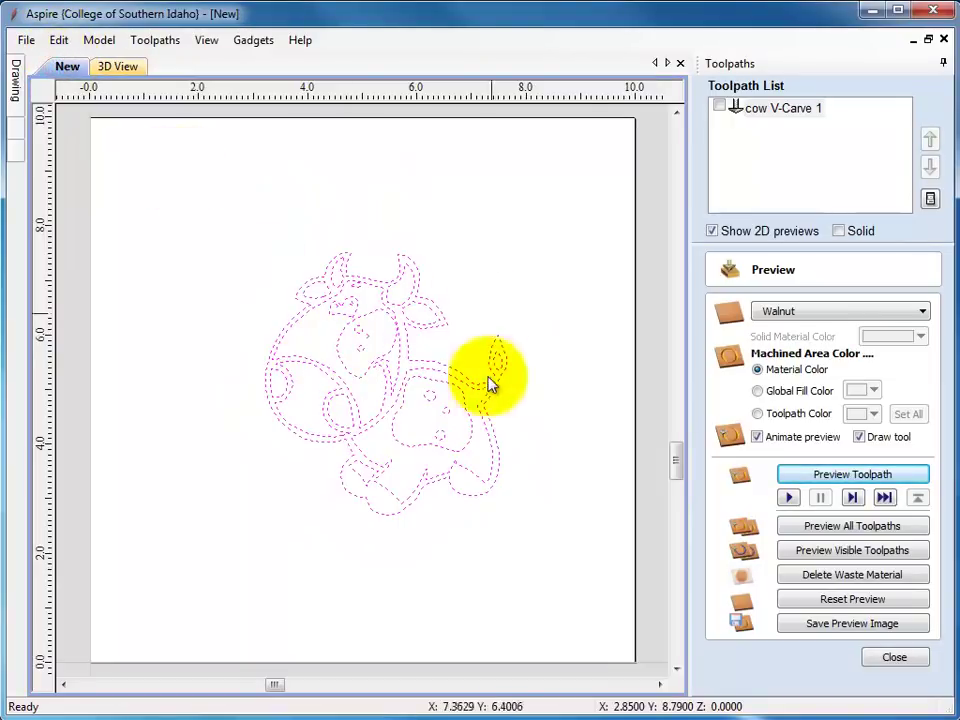
pyautogui.click(499, 270)
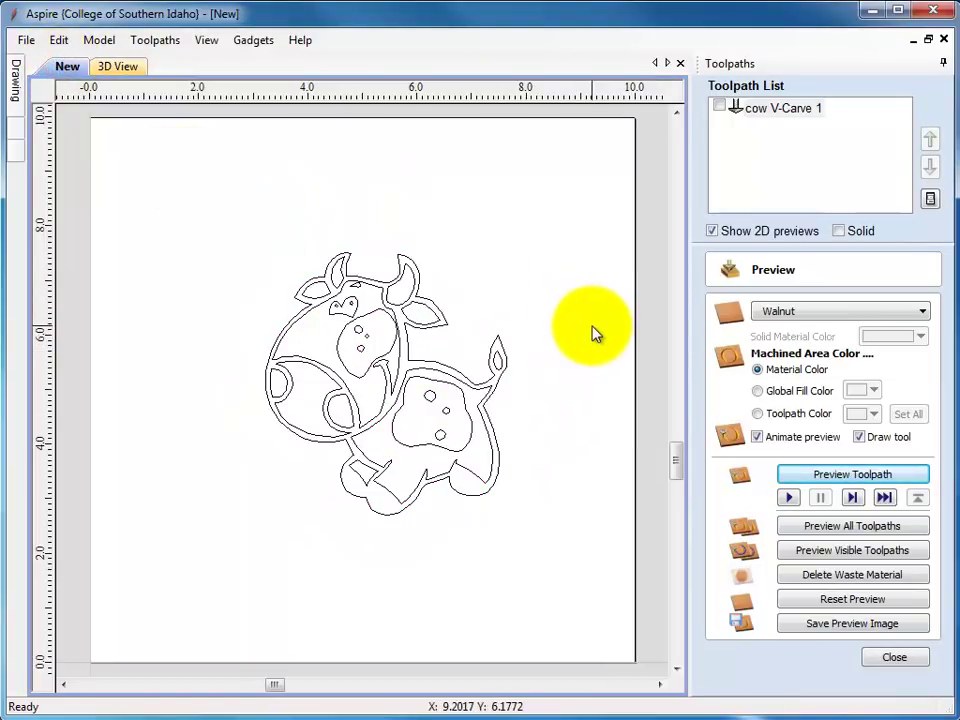